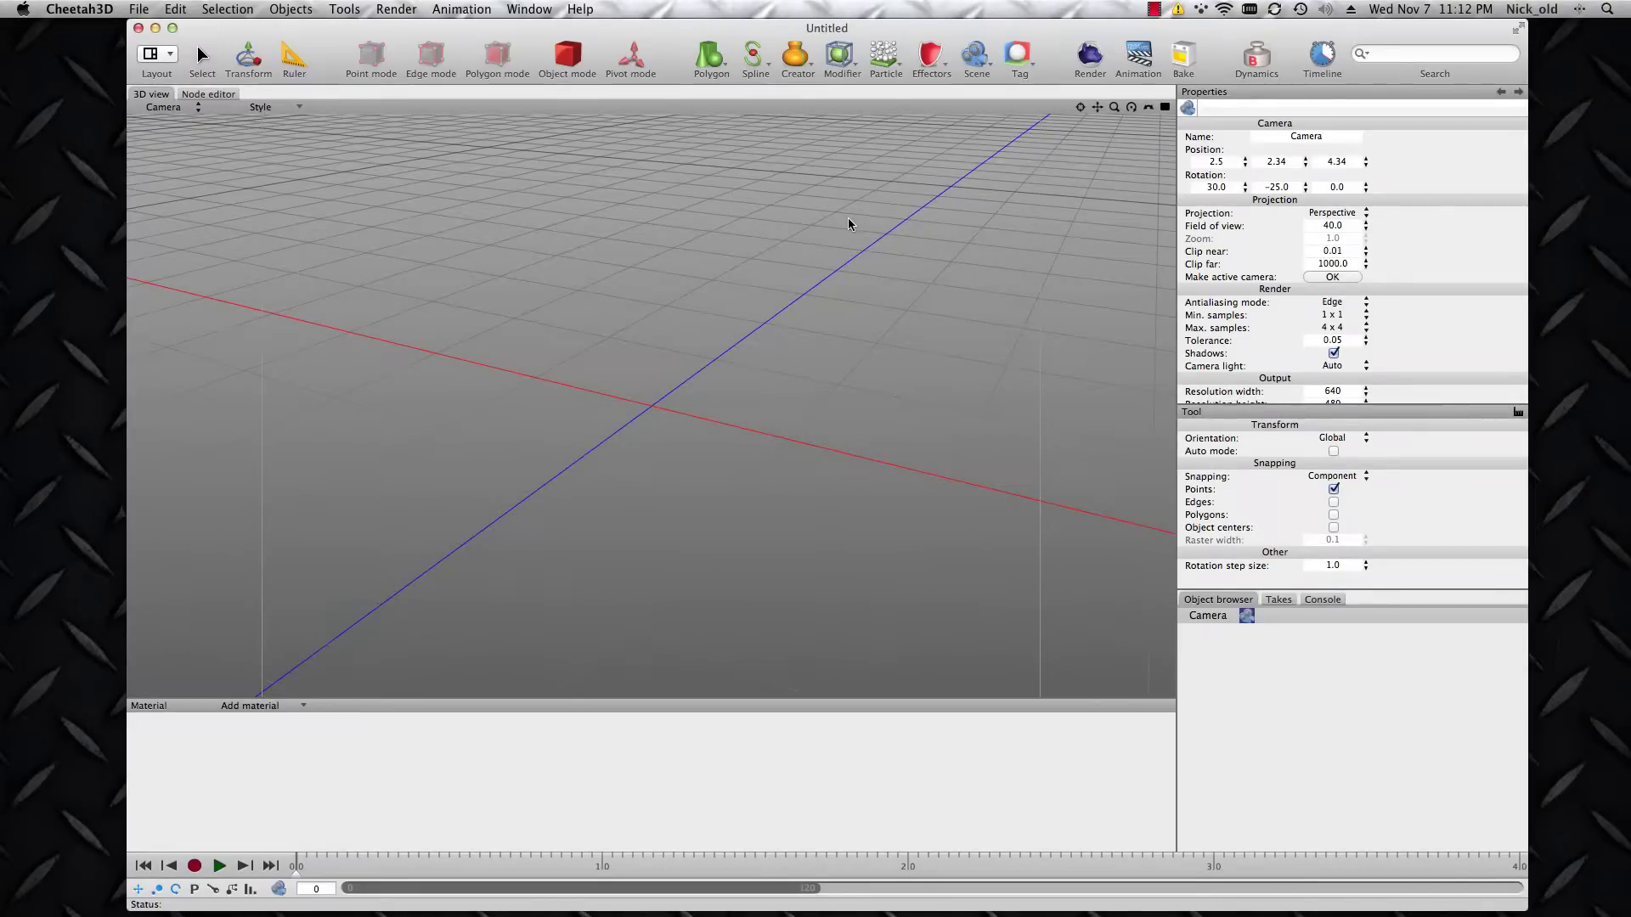
Step: Add a Sweep generator object to the empty scene from the Creator dropdown
left_click(796, 63)
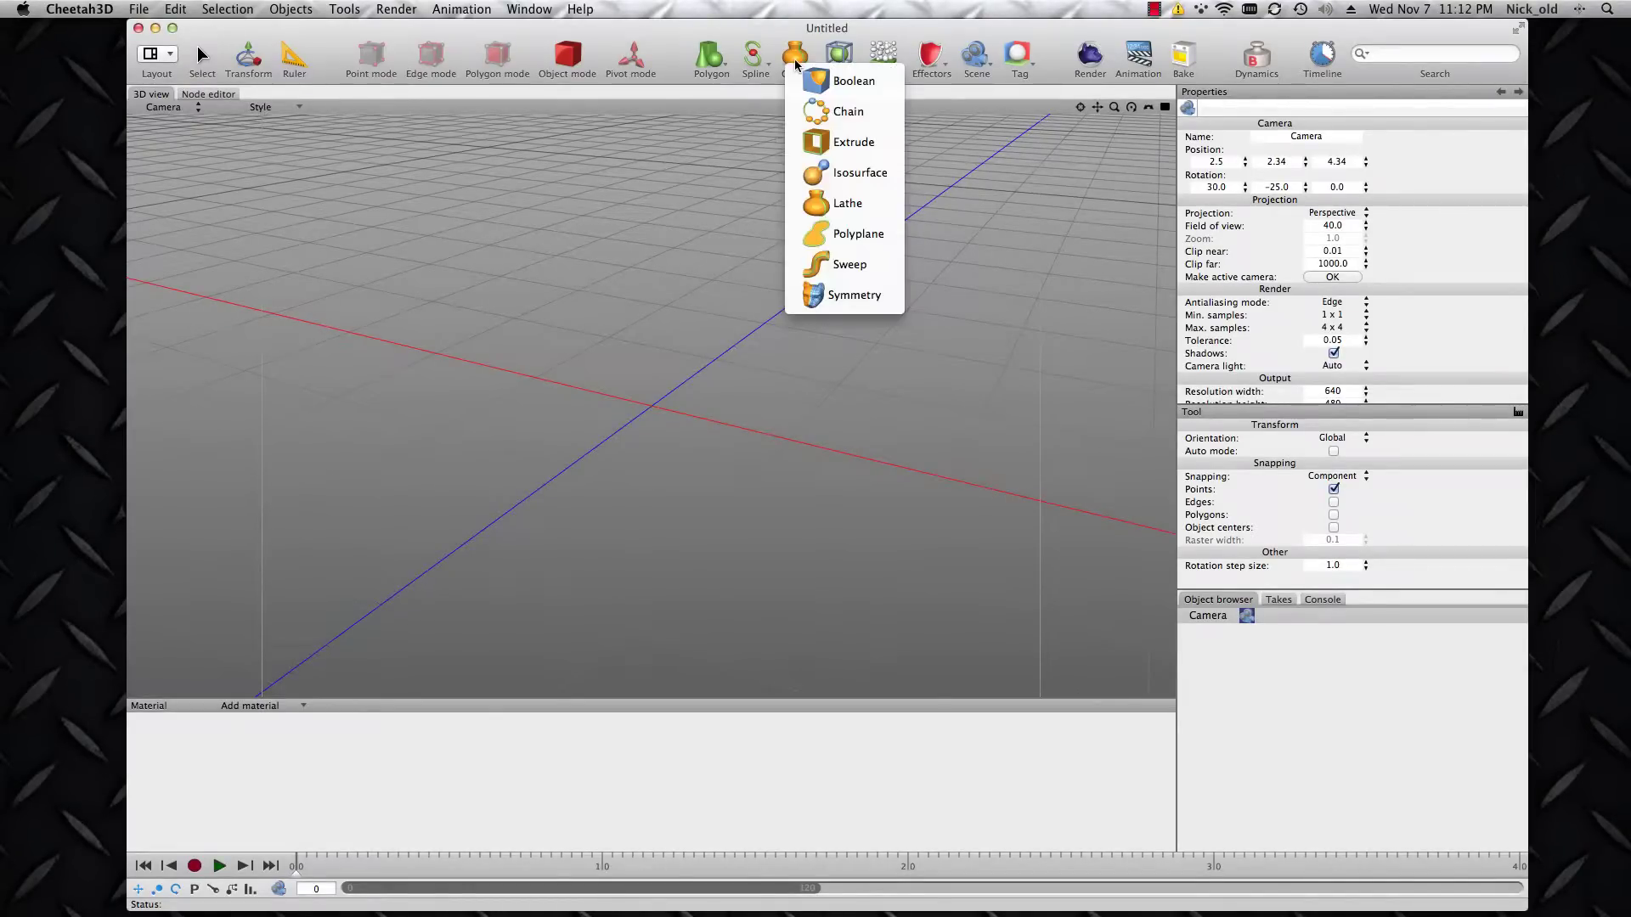
left_click(807, 258)
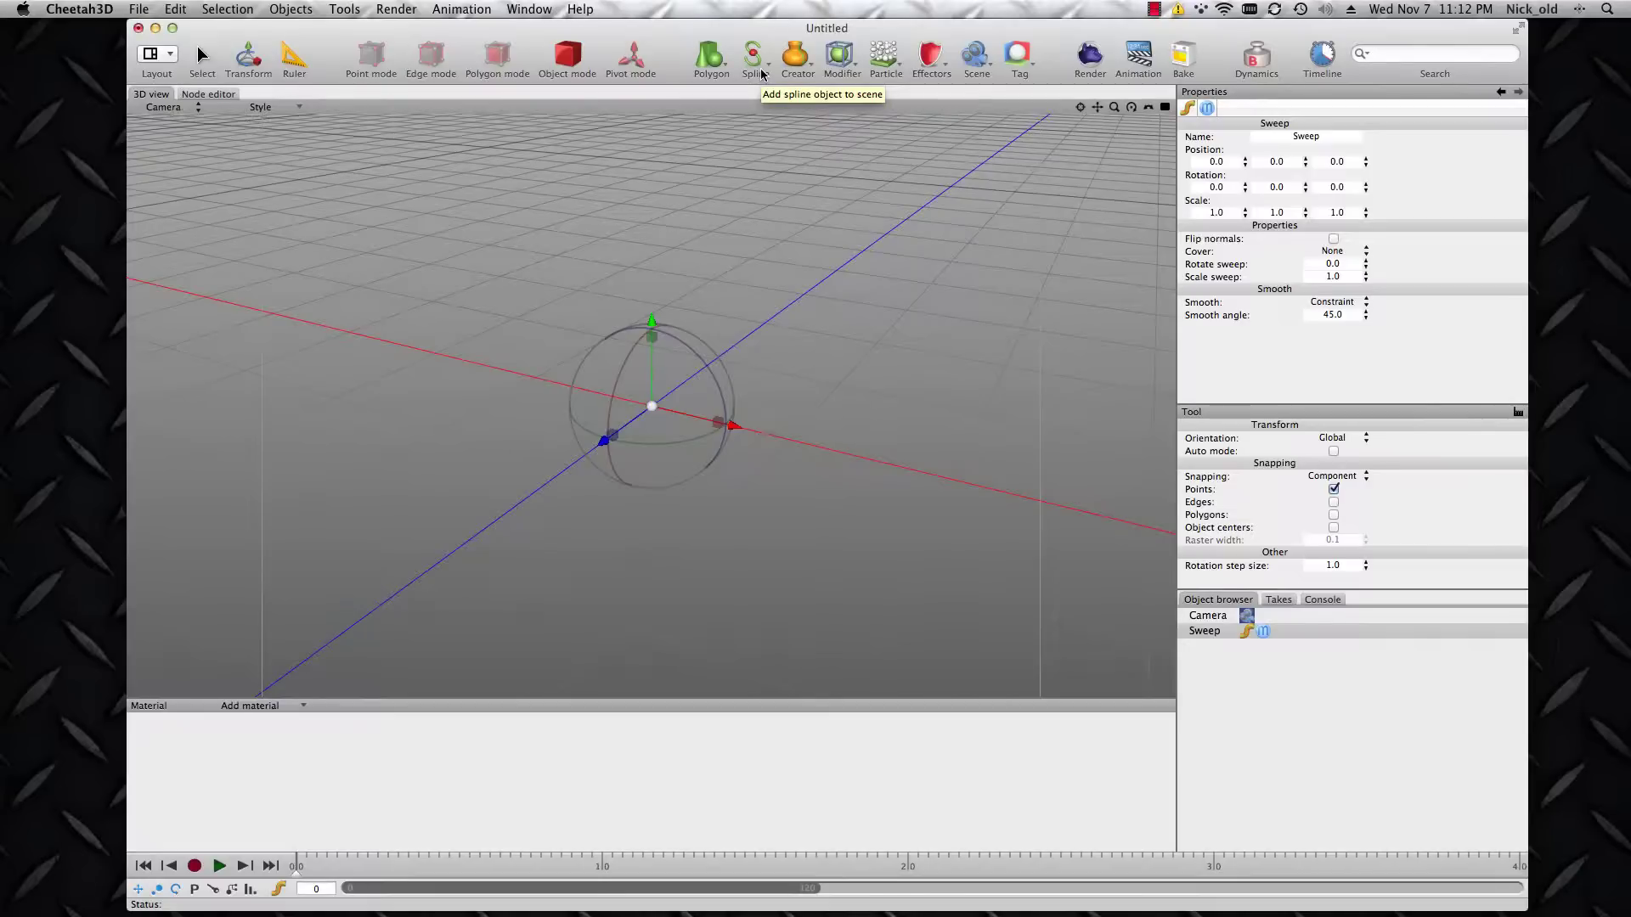
Step: Add Circle and Helix splines and nest them under the Sweep to form a coiled tube
left_click_drag(752, 54, 769, 172)
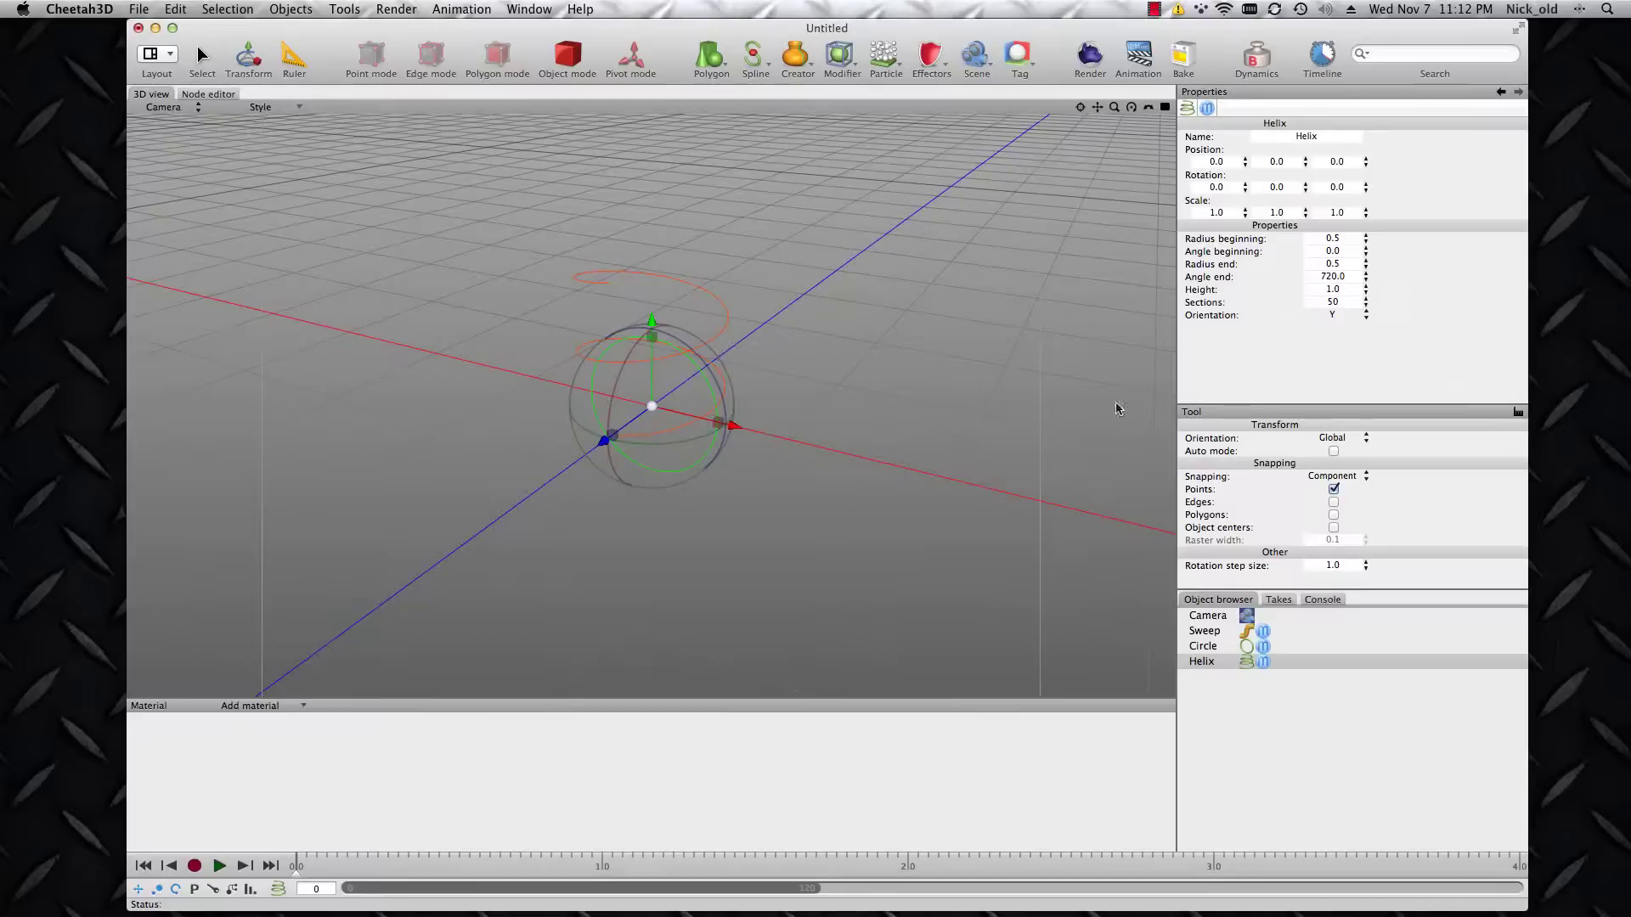
mouse_move(1243, 659)
left_mouse_down()
mouse_move(1245, 635)
mouse_move(1254, 675)
mouse_move(1246, 633)
left_mouse_up()
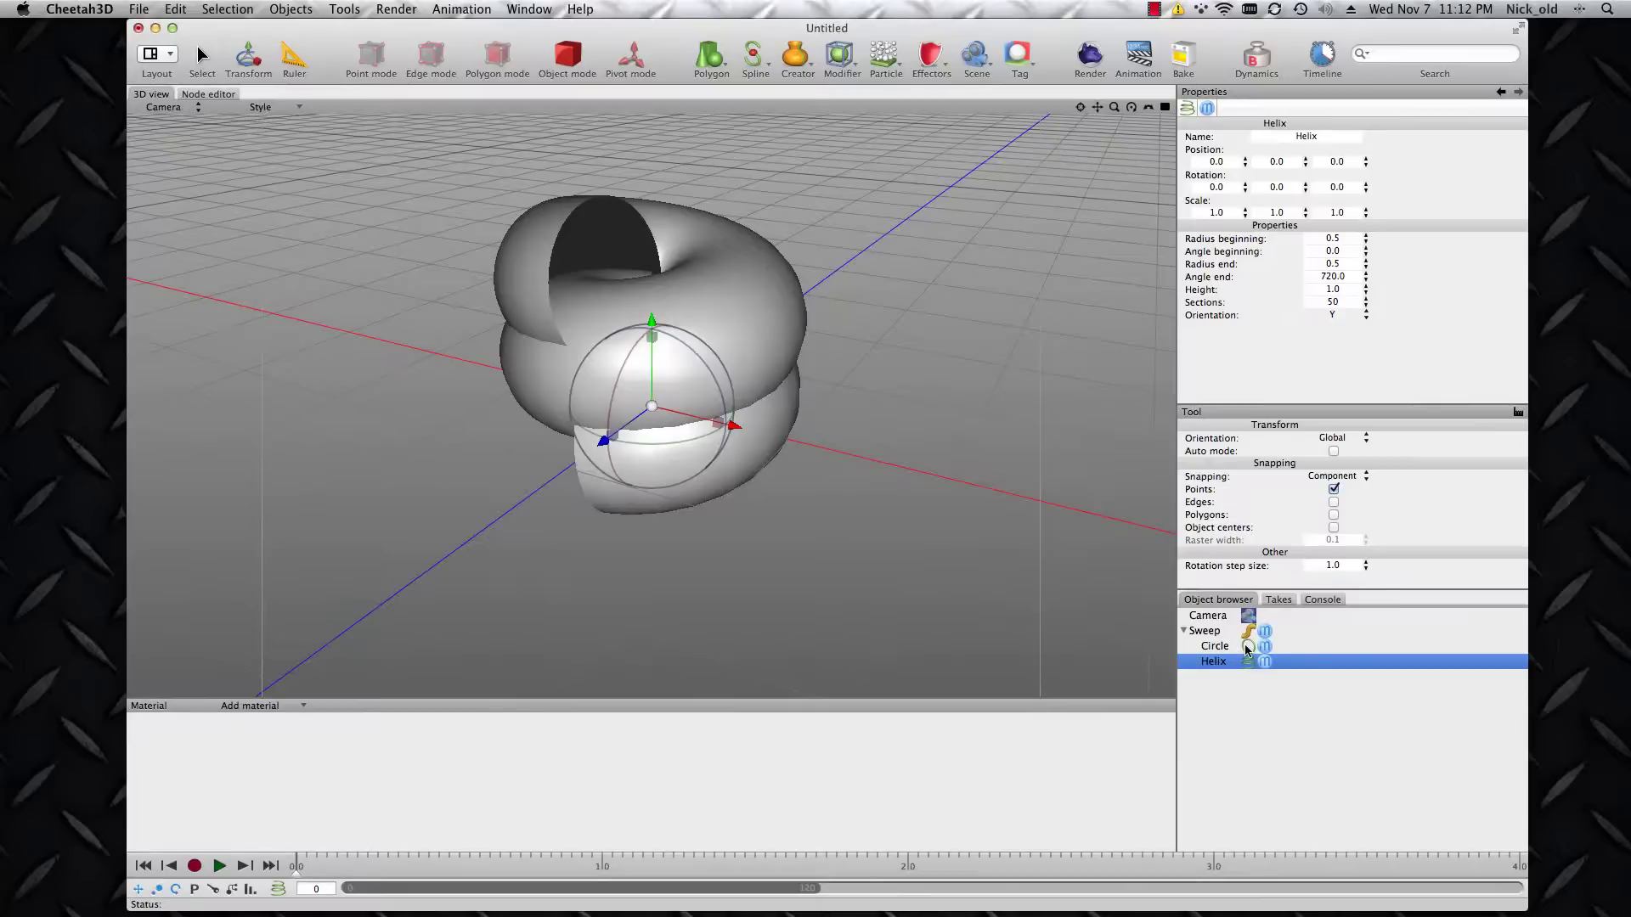
left_click(1246, 651)
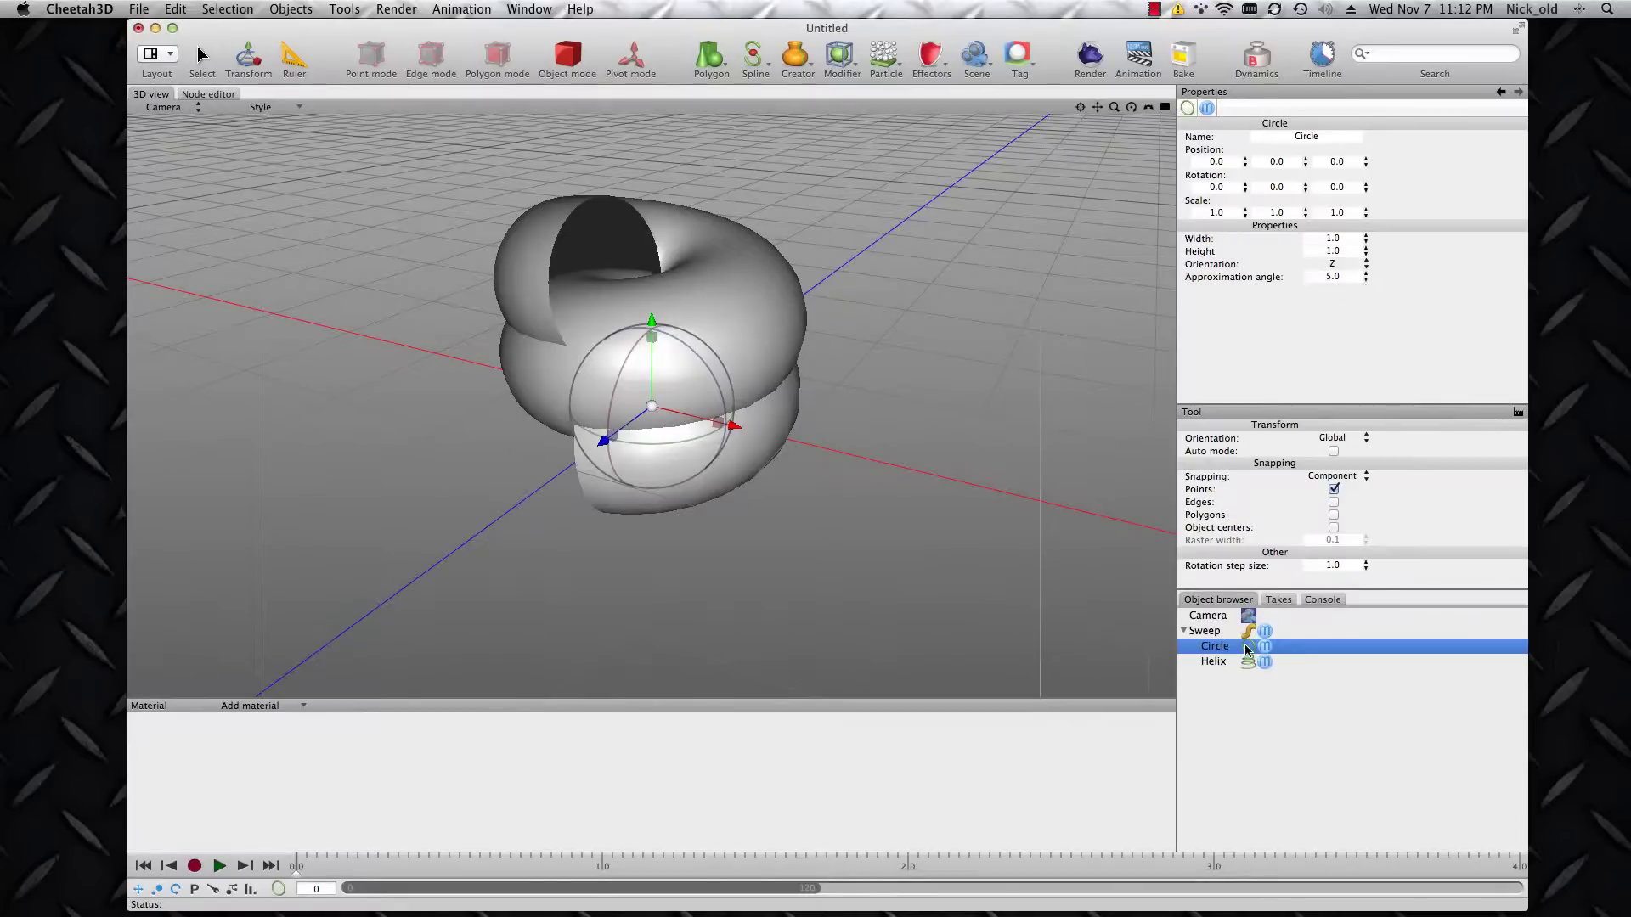
Step: Set the Circle profile's width and height to 0.1
left_click(1349, 240)
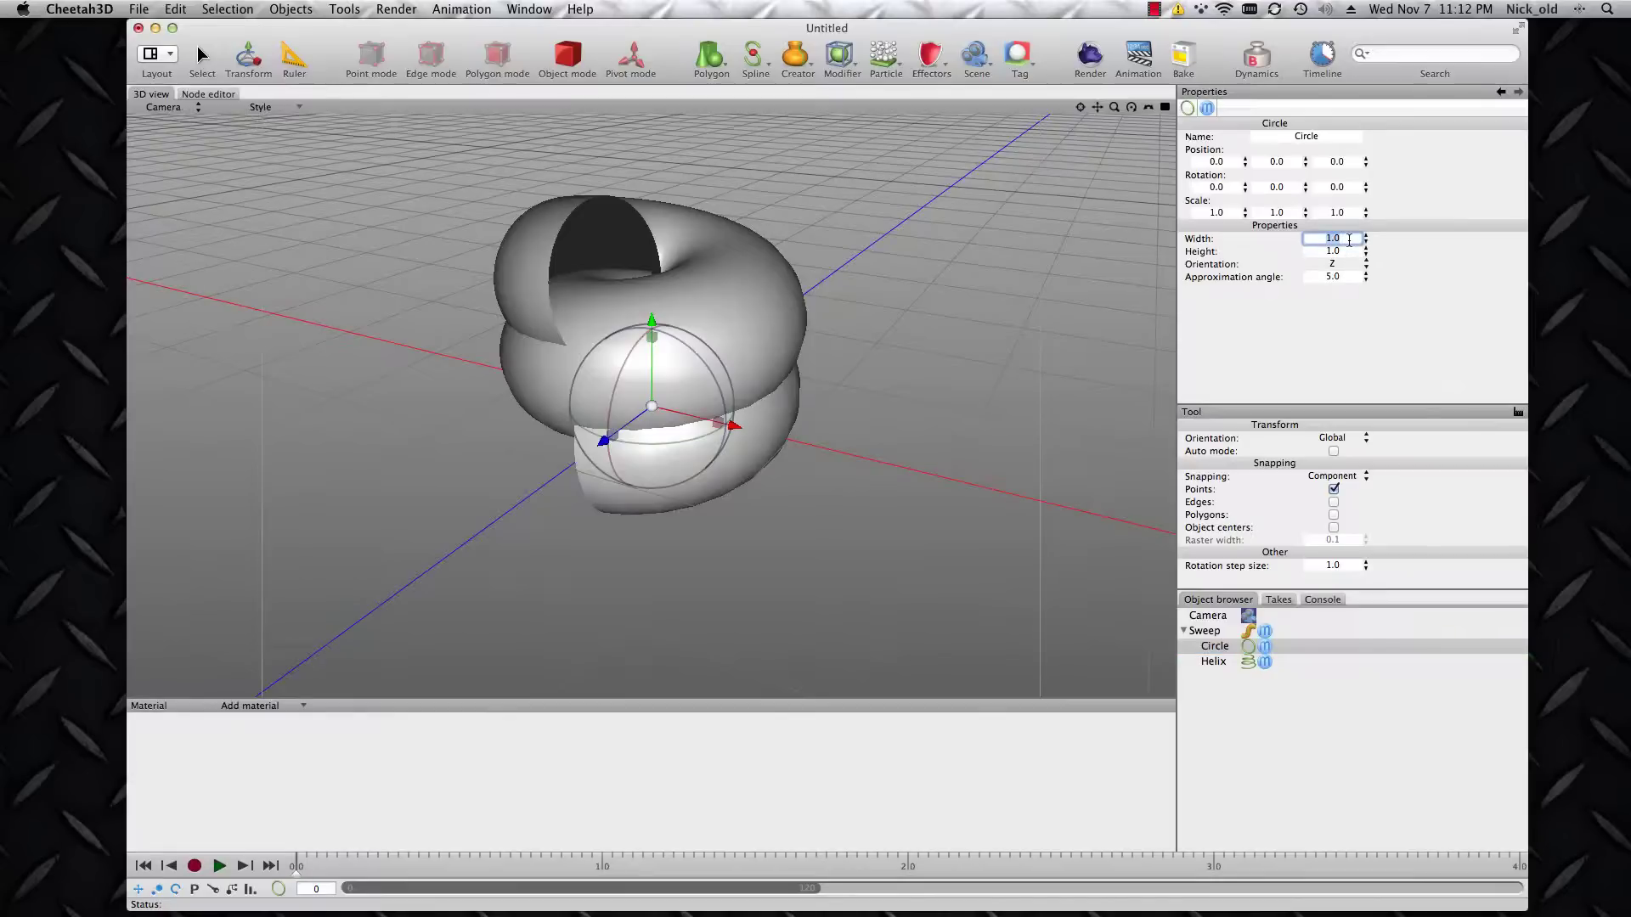
type("0.1")
key("Tab")
type("0.1")
key("Tab")
key("Return")
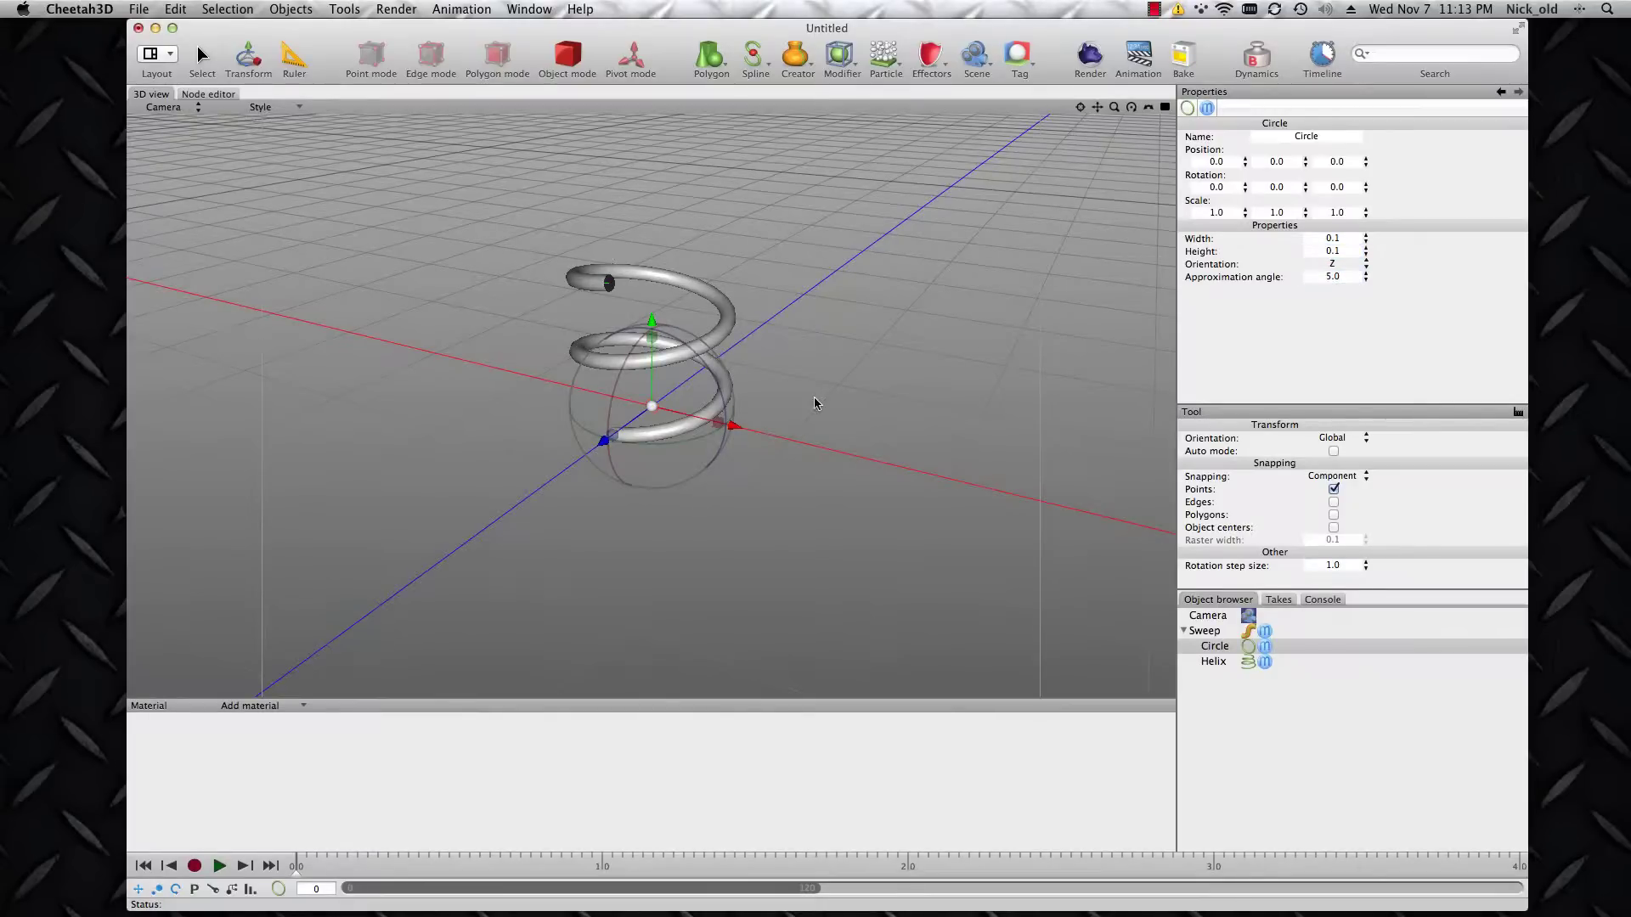
Step: Set the Helix Angle end to 1080 for three turns and nudge its height
left_click(1229, 664)
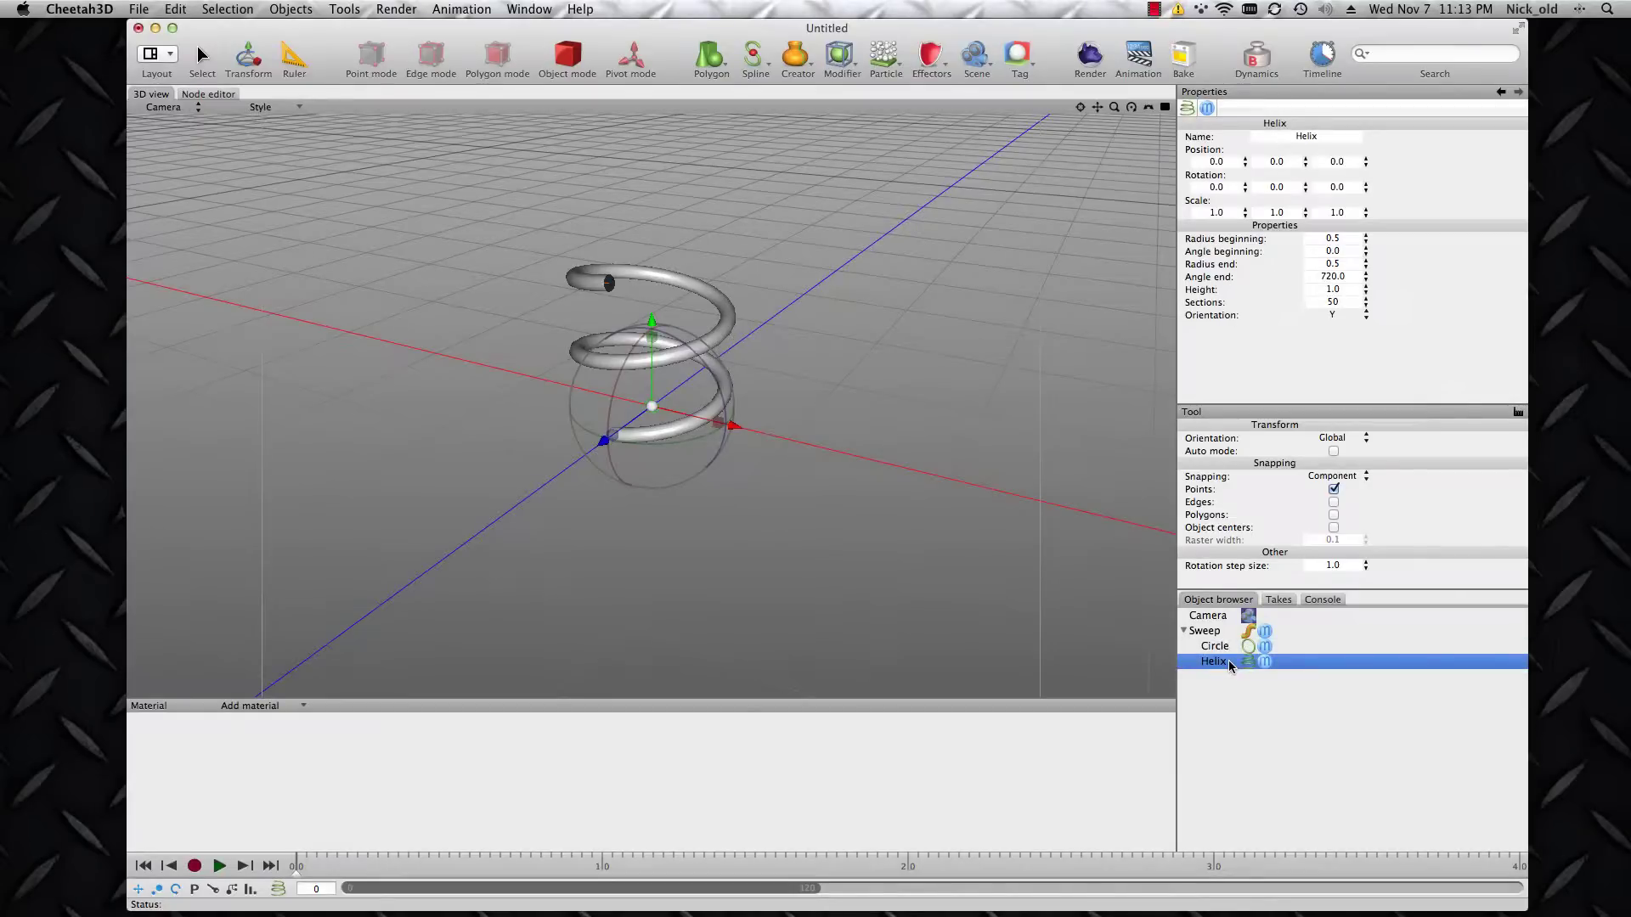
left_click(1333, 278)
type("1080")
key("Return")
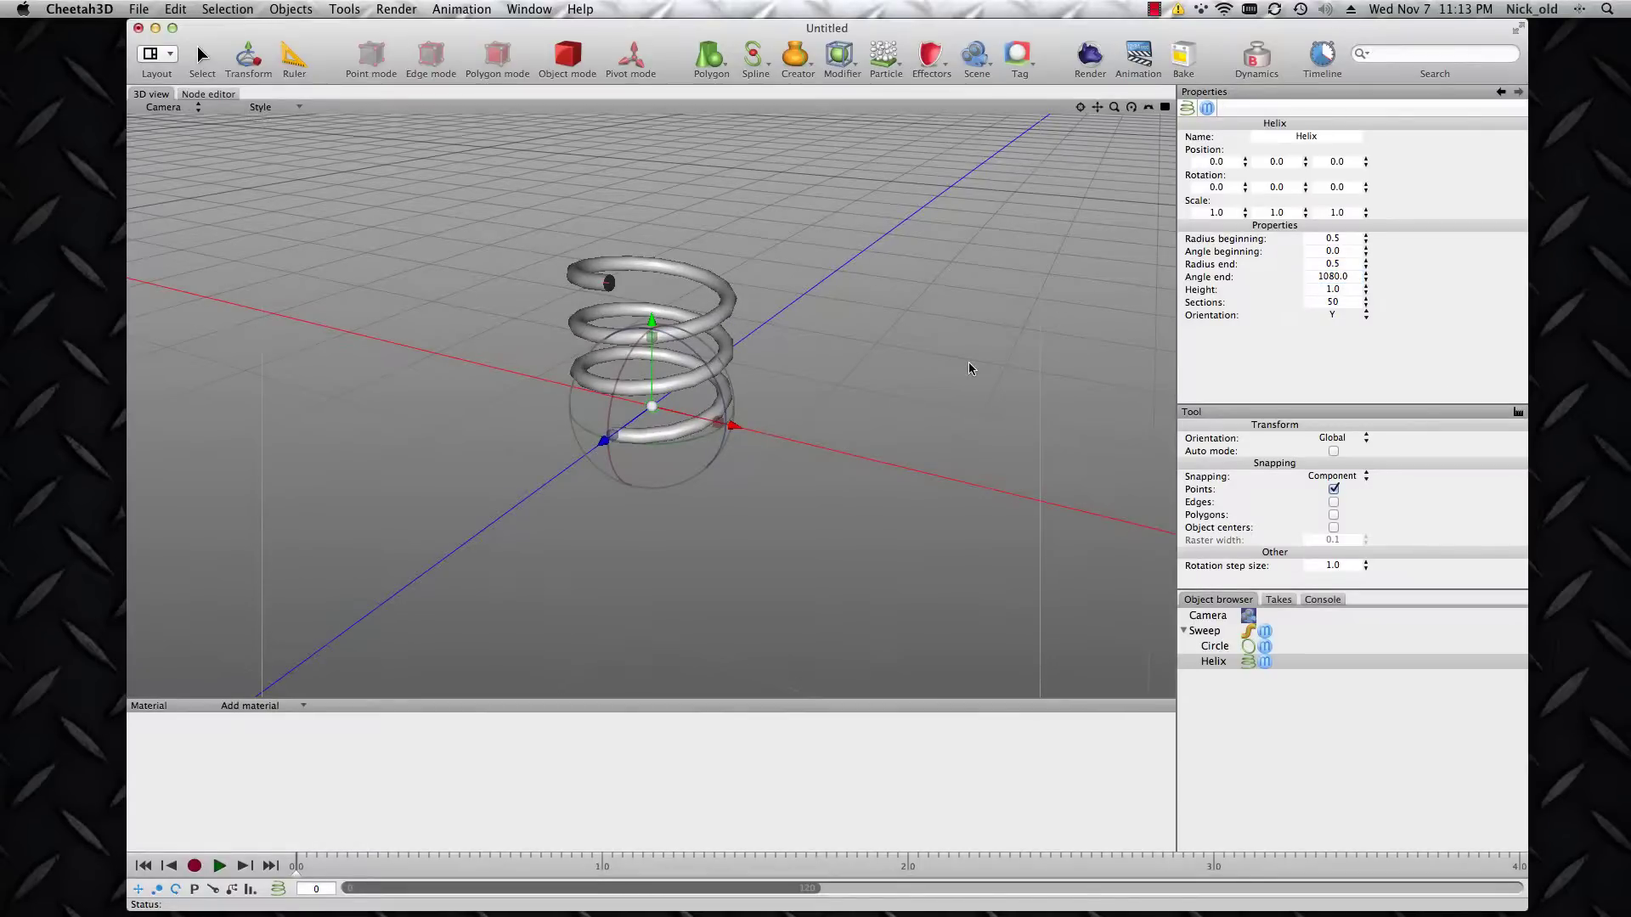
left_click_drag(1366, 292, 1366, 288)
Step: Set the Helix height back to 1.0
left_click(1344, 288)
type("1")
key("Tab")
key("Return")
Step: Set the length of Take 0 to 2 in the Takes list, then return to the Object browser
left_click(1280, 601)
left_click(1487, 631)
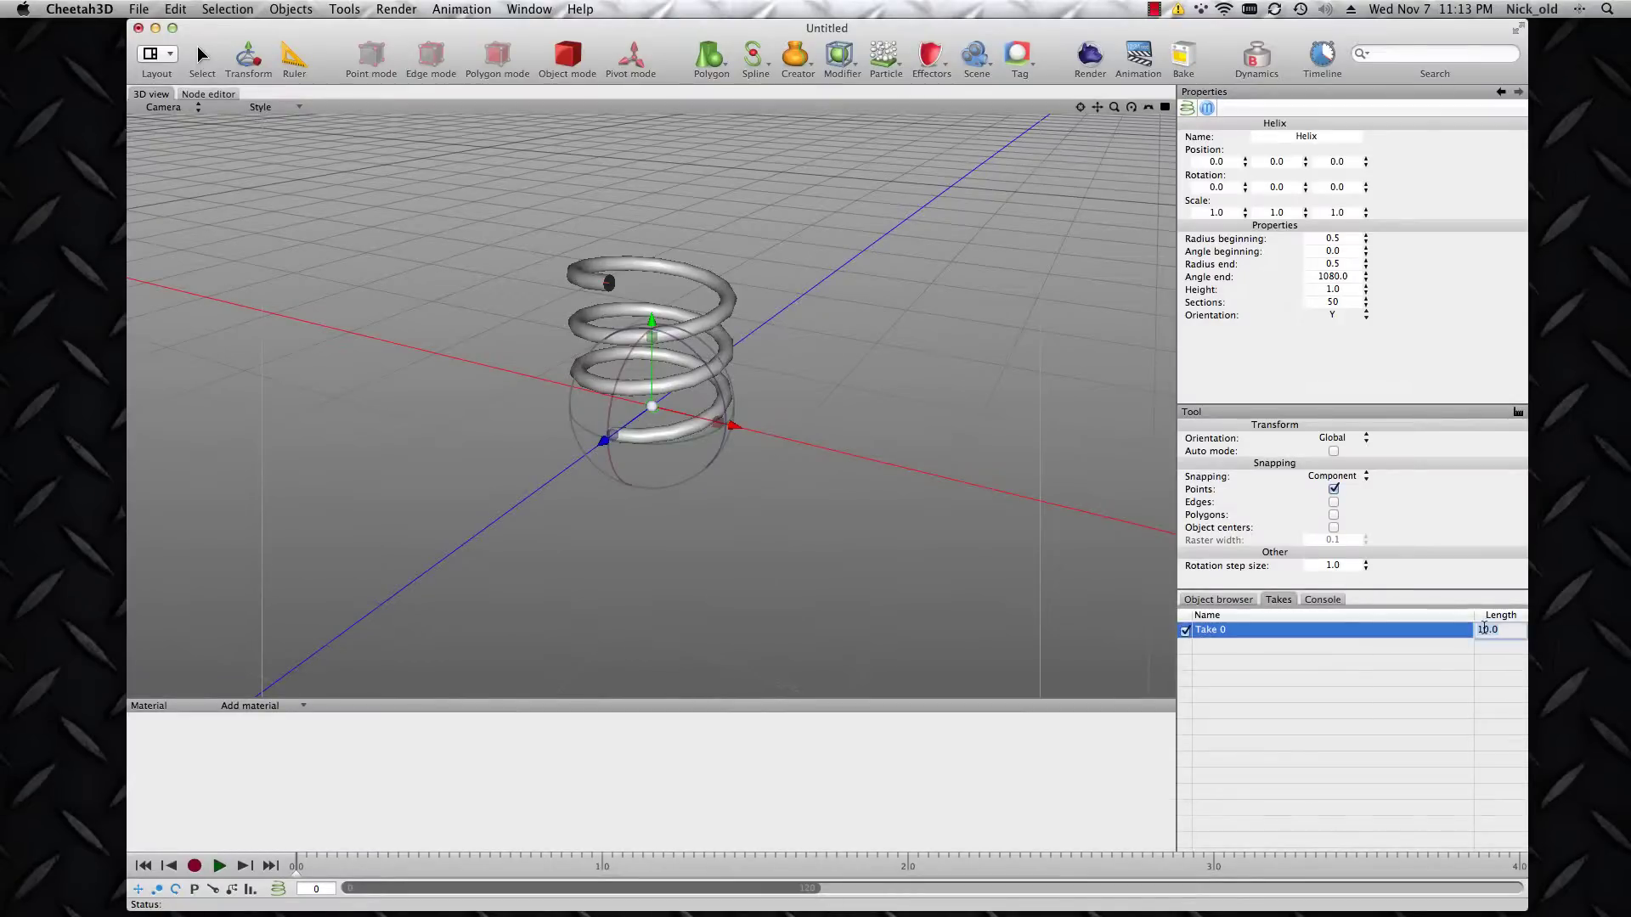
type("2")
key("Return")
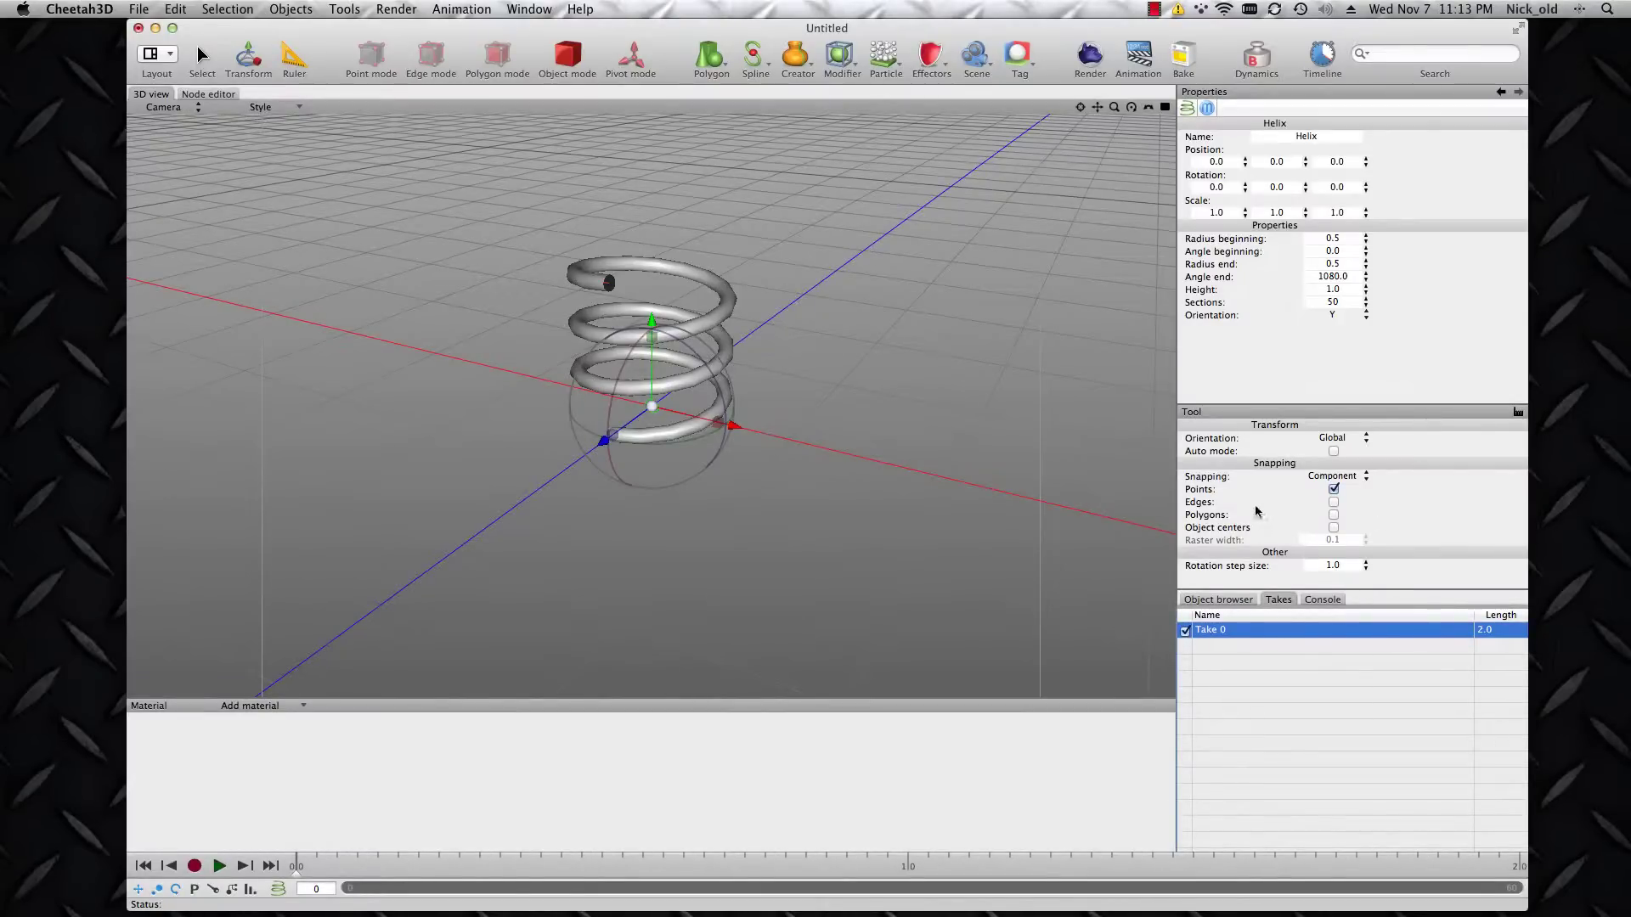
left_click(1233, 599)
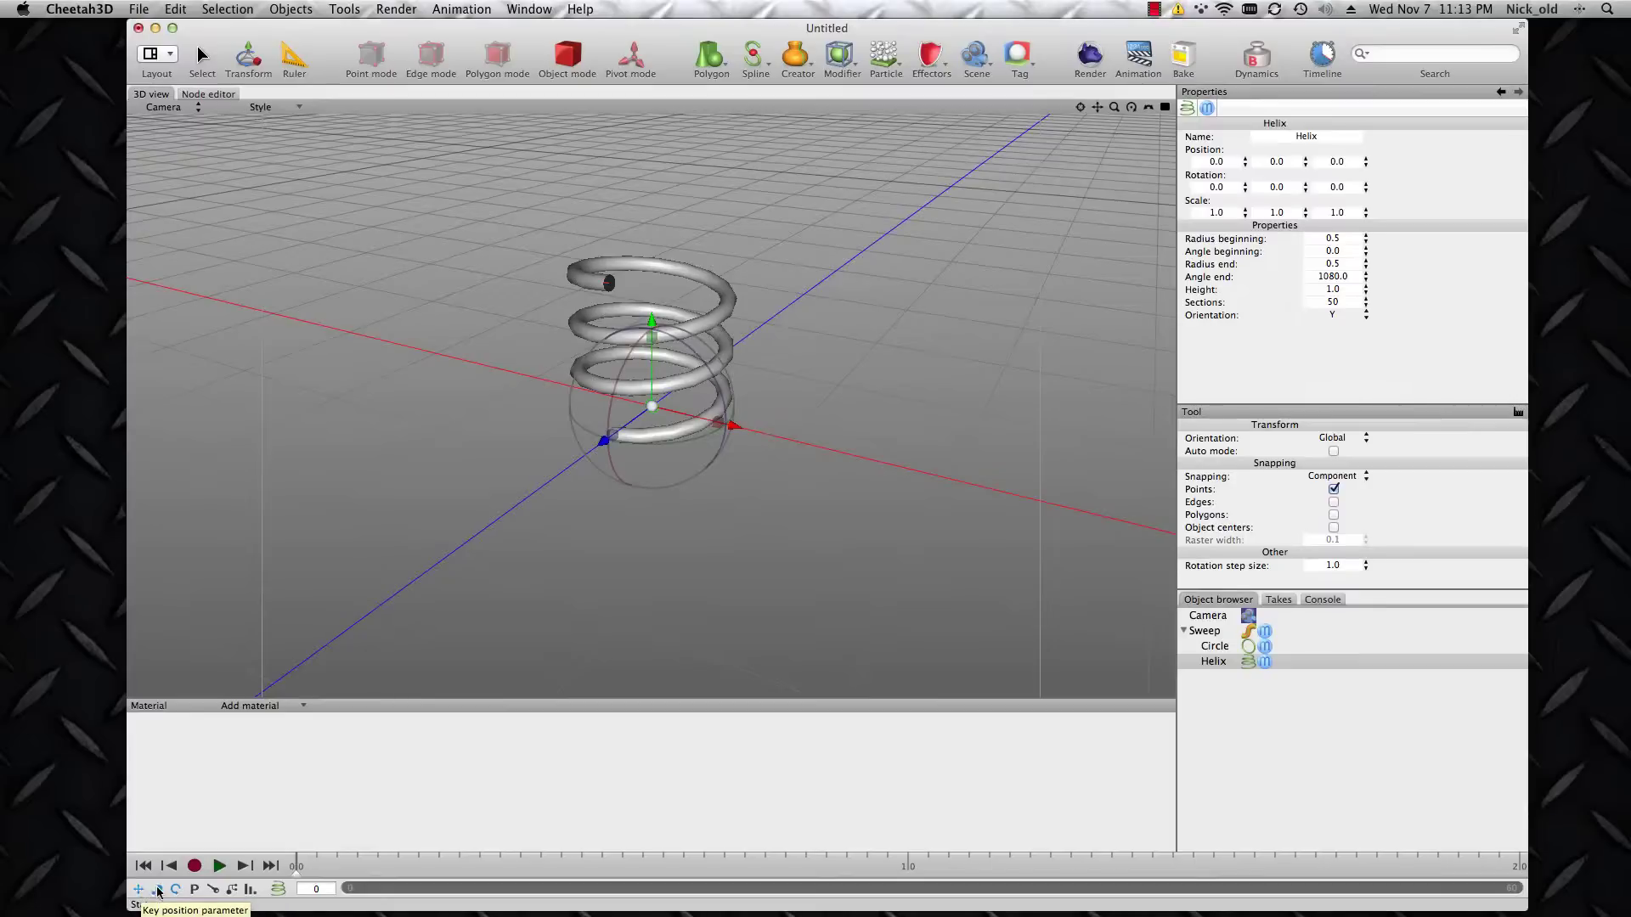
Step: Key frame 0, then key a compressed helix height of 0.6 mid-timeline
left_click(213, 889)
left_click_drag(298, 875, 908, 890)
left_click(1347, 294)
type("0.6")
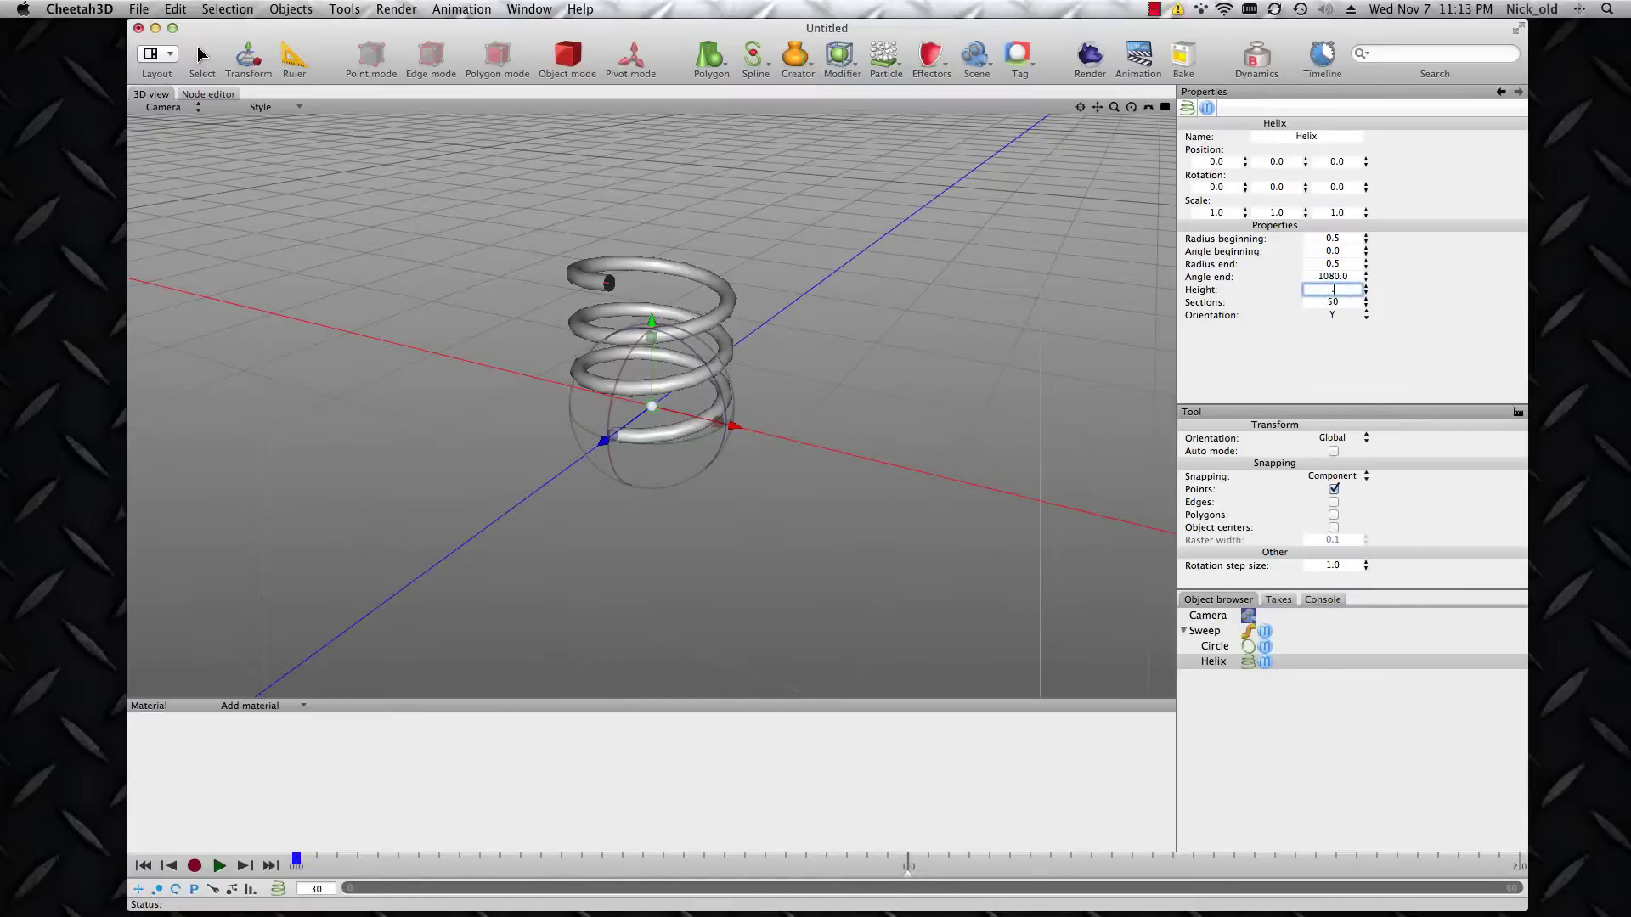
key("Return")
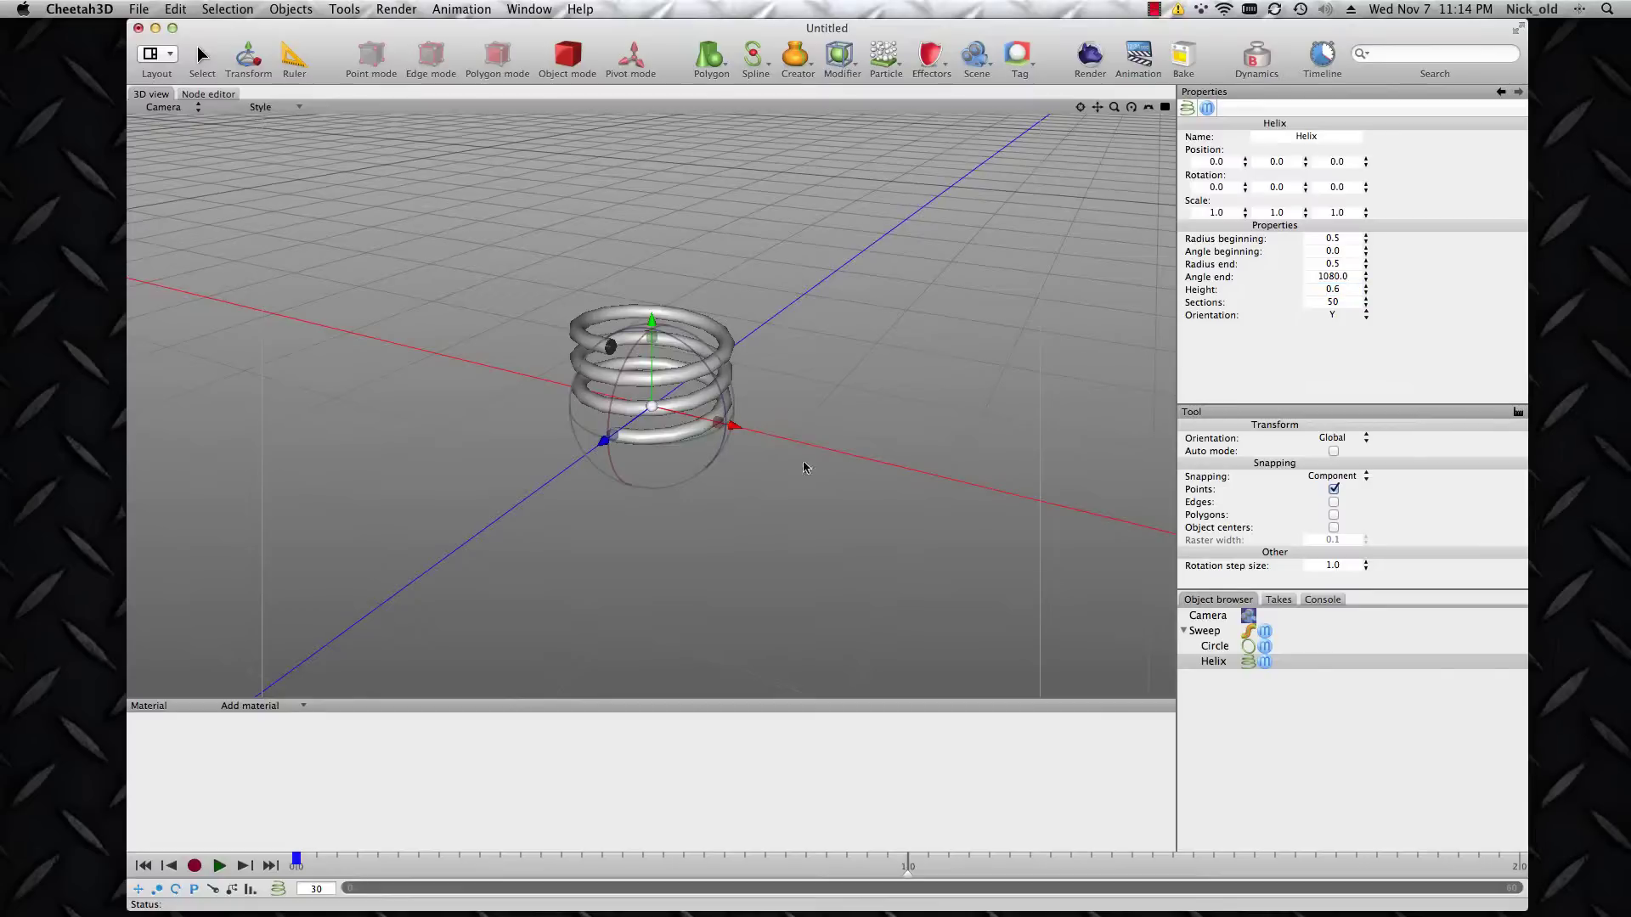
left_click(194, 867)
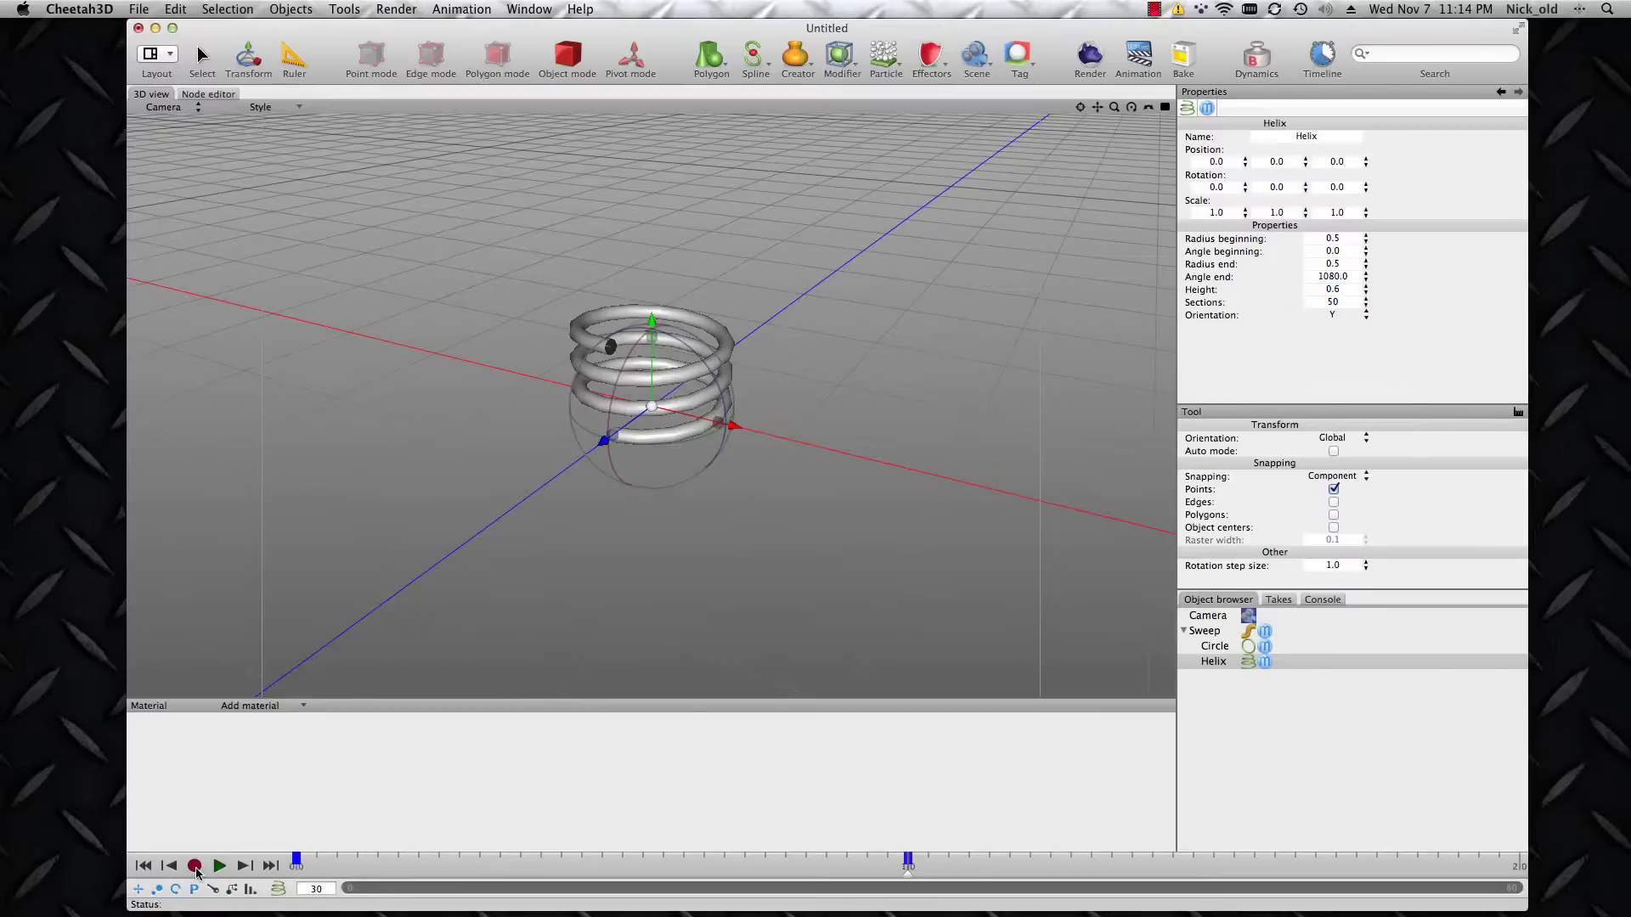
Step: Key the helix height back at 1.0 on the last frame
left_click(268, 867)
left_click(1331, 289)
type("1.0")
key("Return")
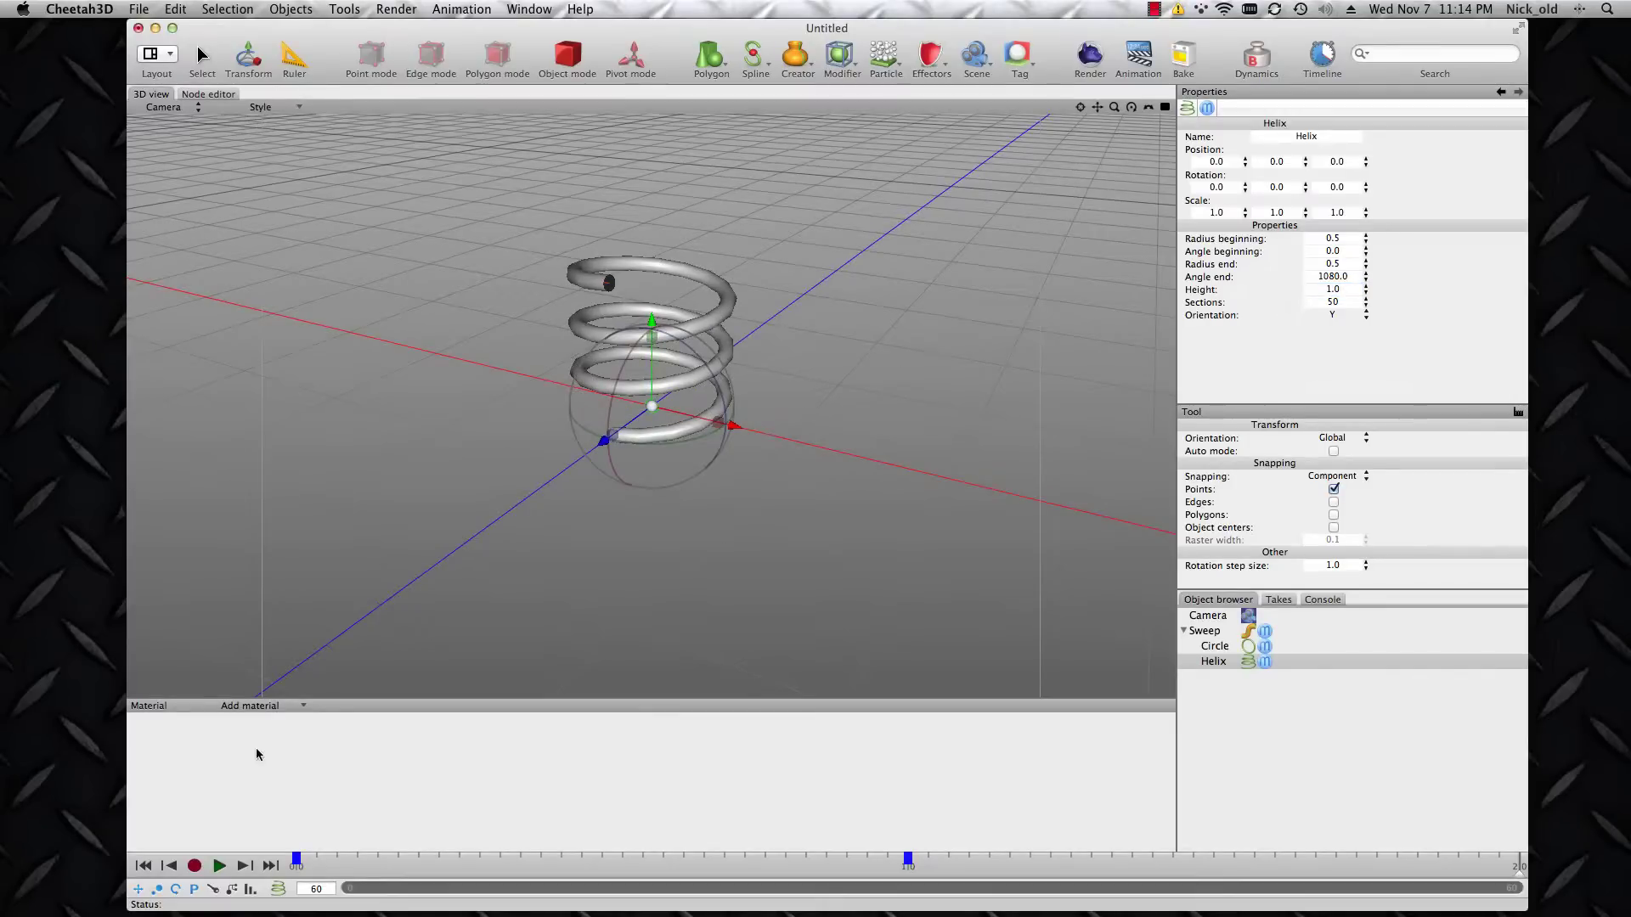
left_click(195, 867)
Step: Preview the spring animation, rewind to the first frame, and begin saving with Cmd+S
left_click(220, 866)
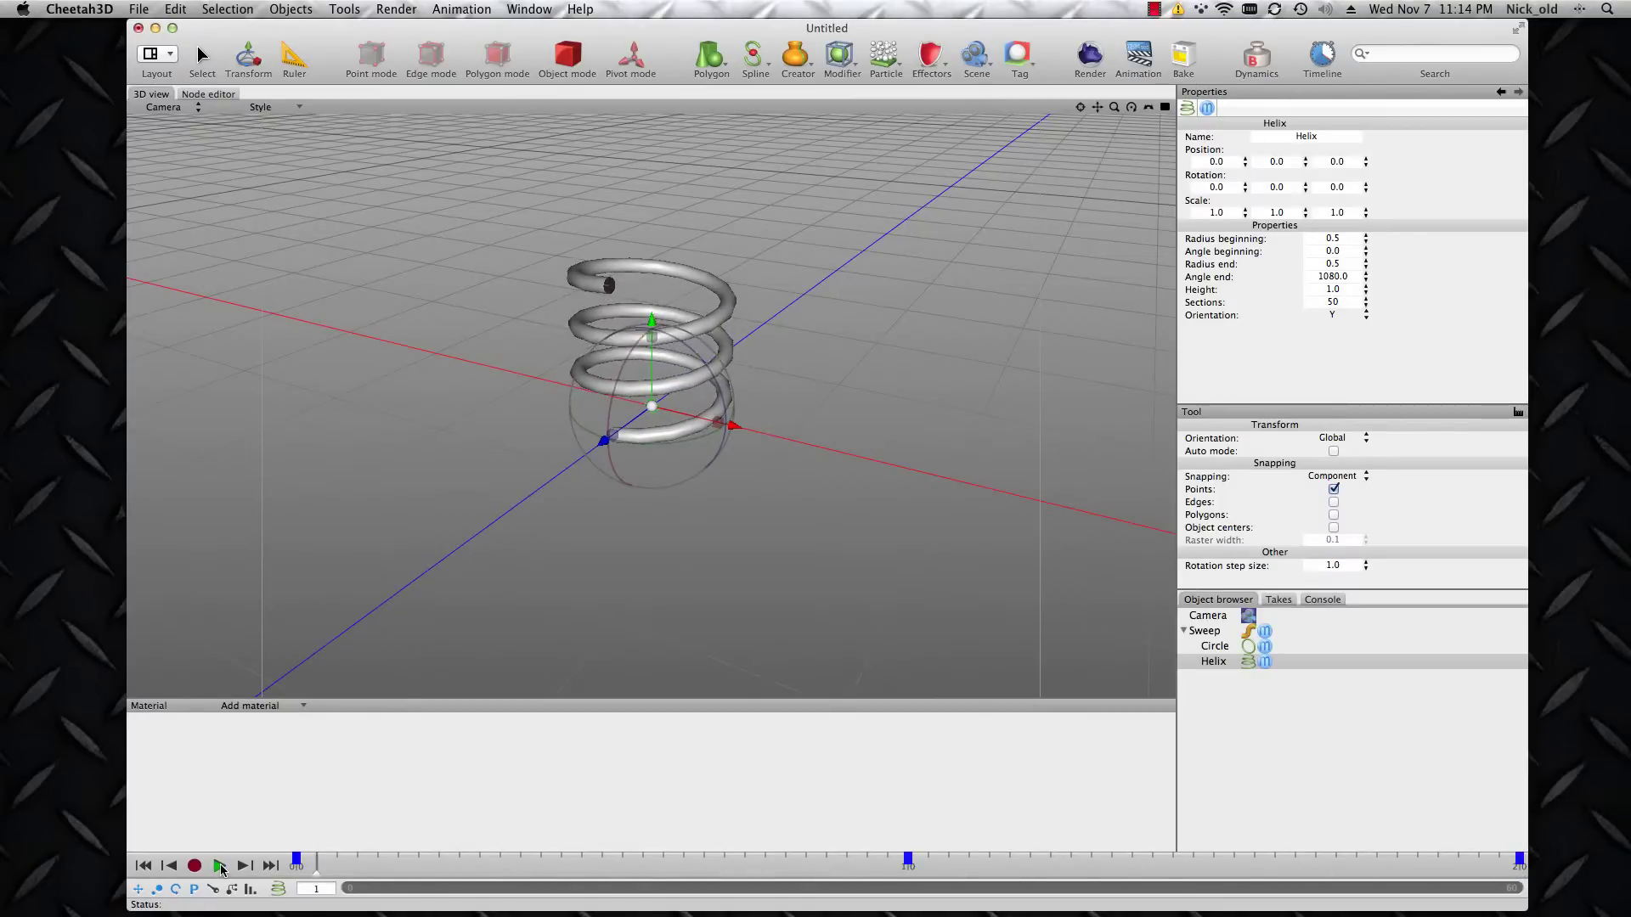
left_click(219, 866)
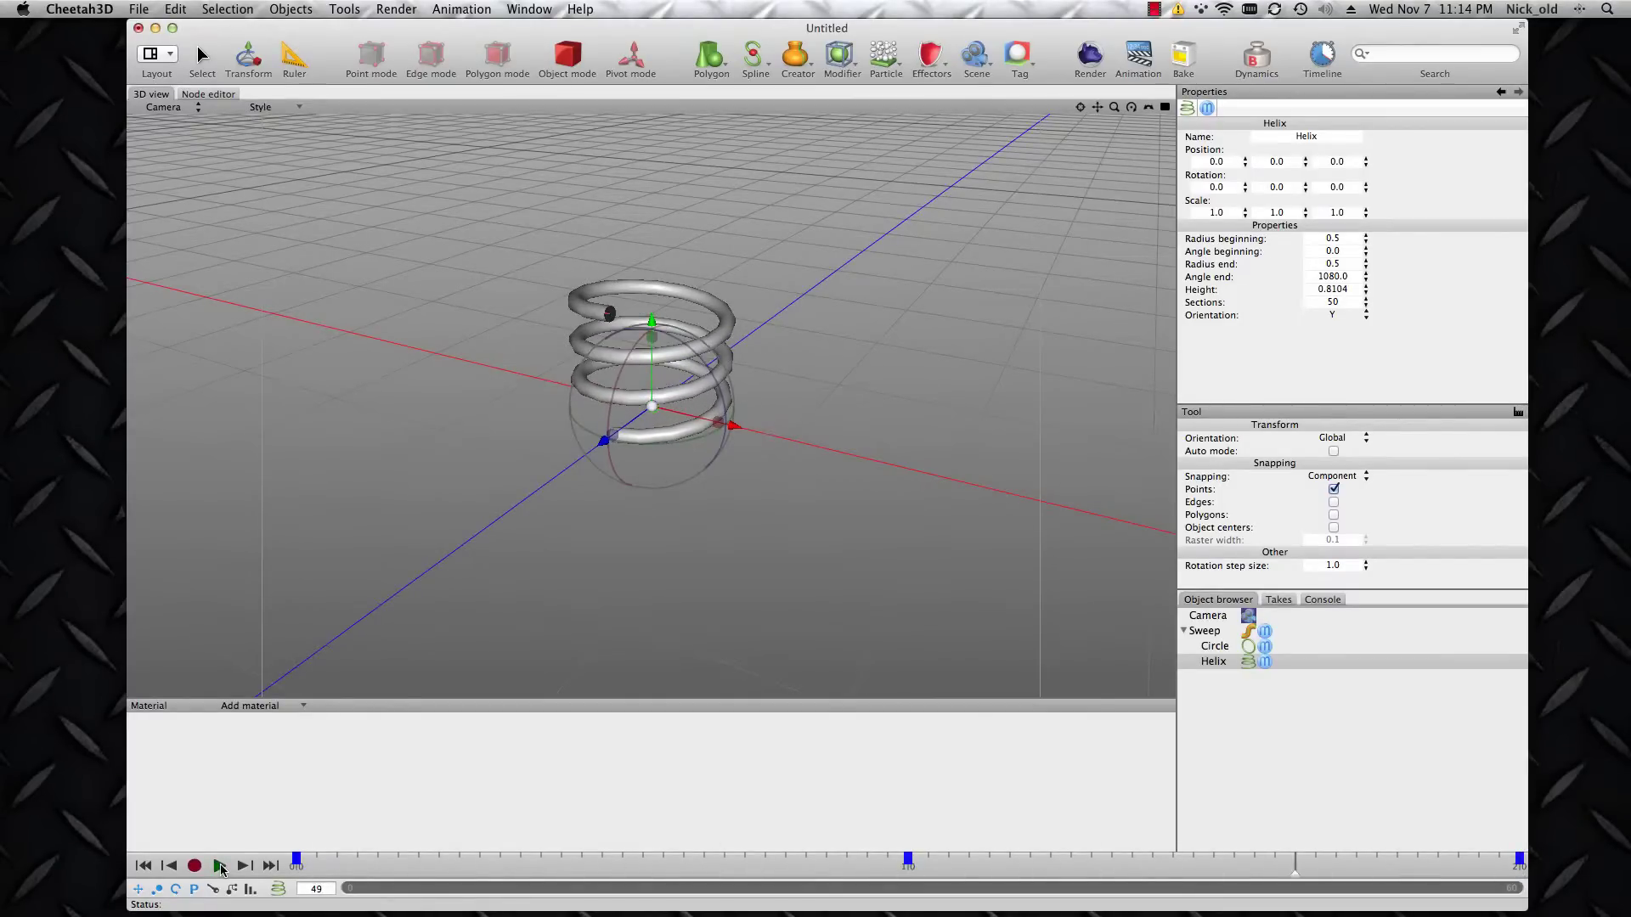
left_click(144, 866)
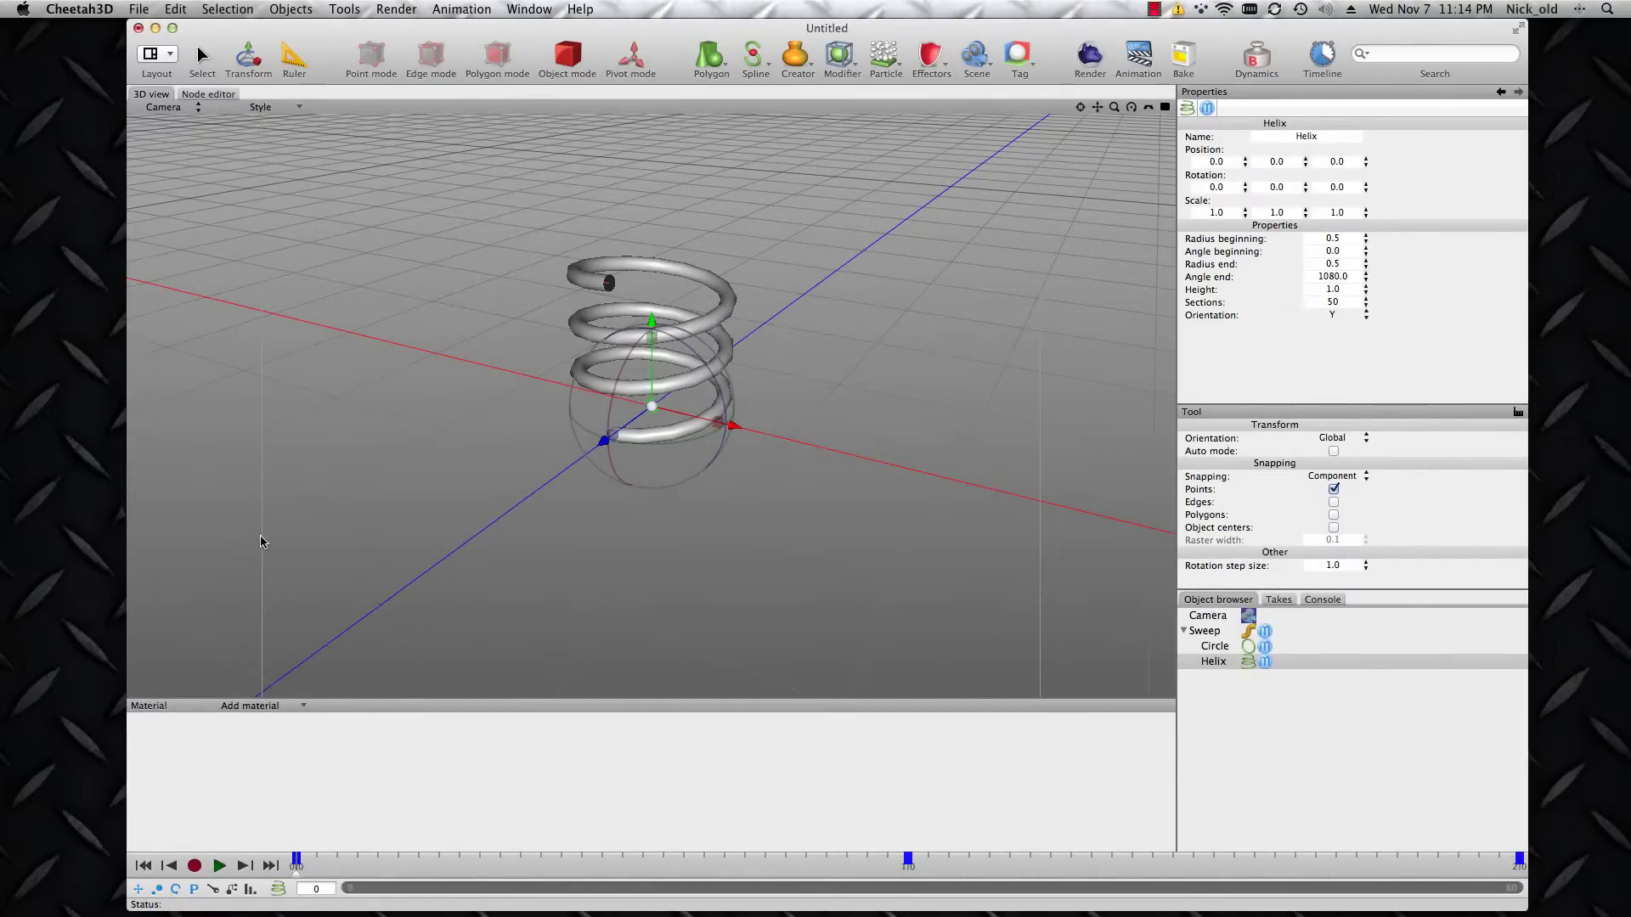
key("super+s")
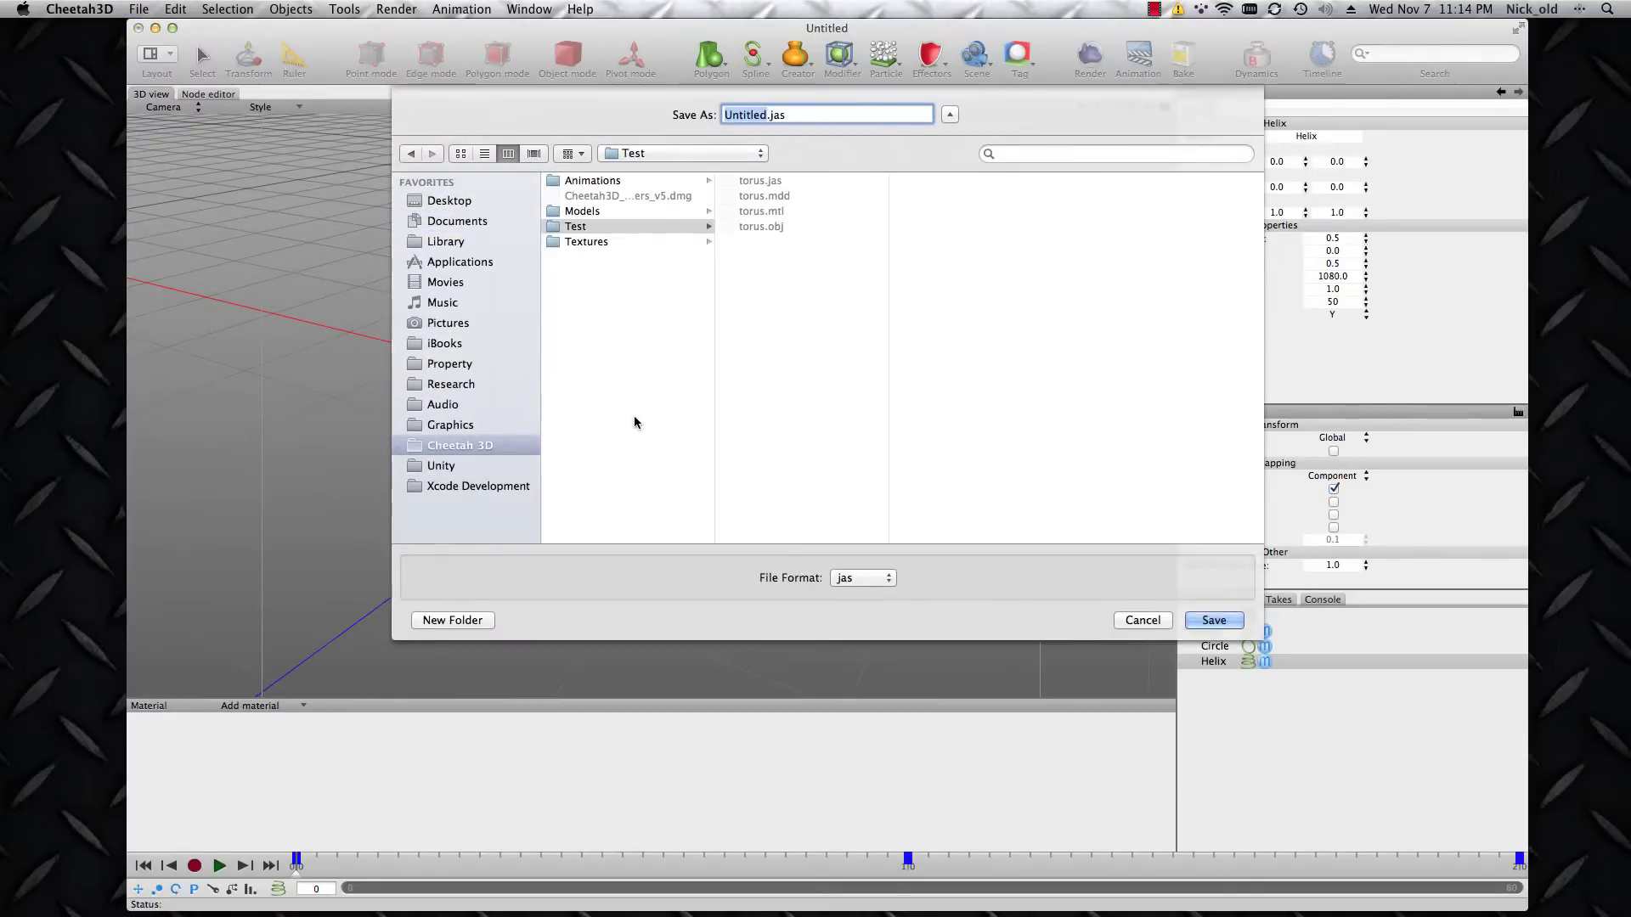
Step: Enter 'spring' as the file name and save it as spring.jas
type("spring")
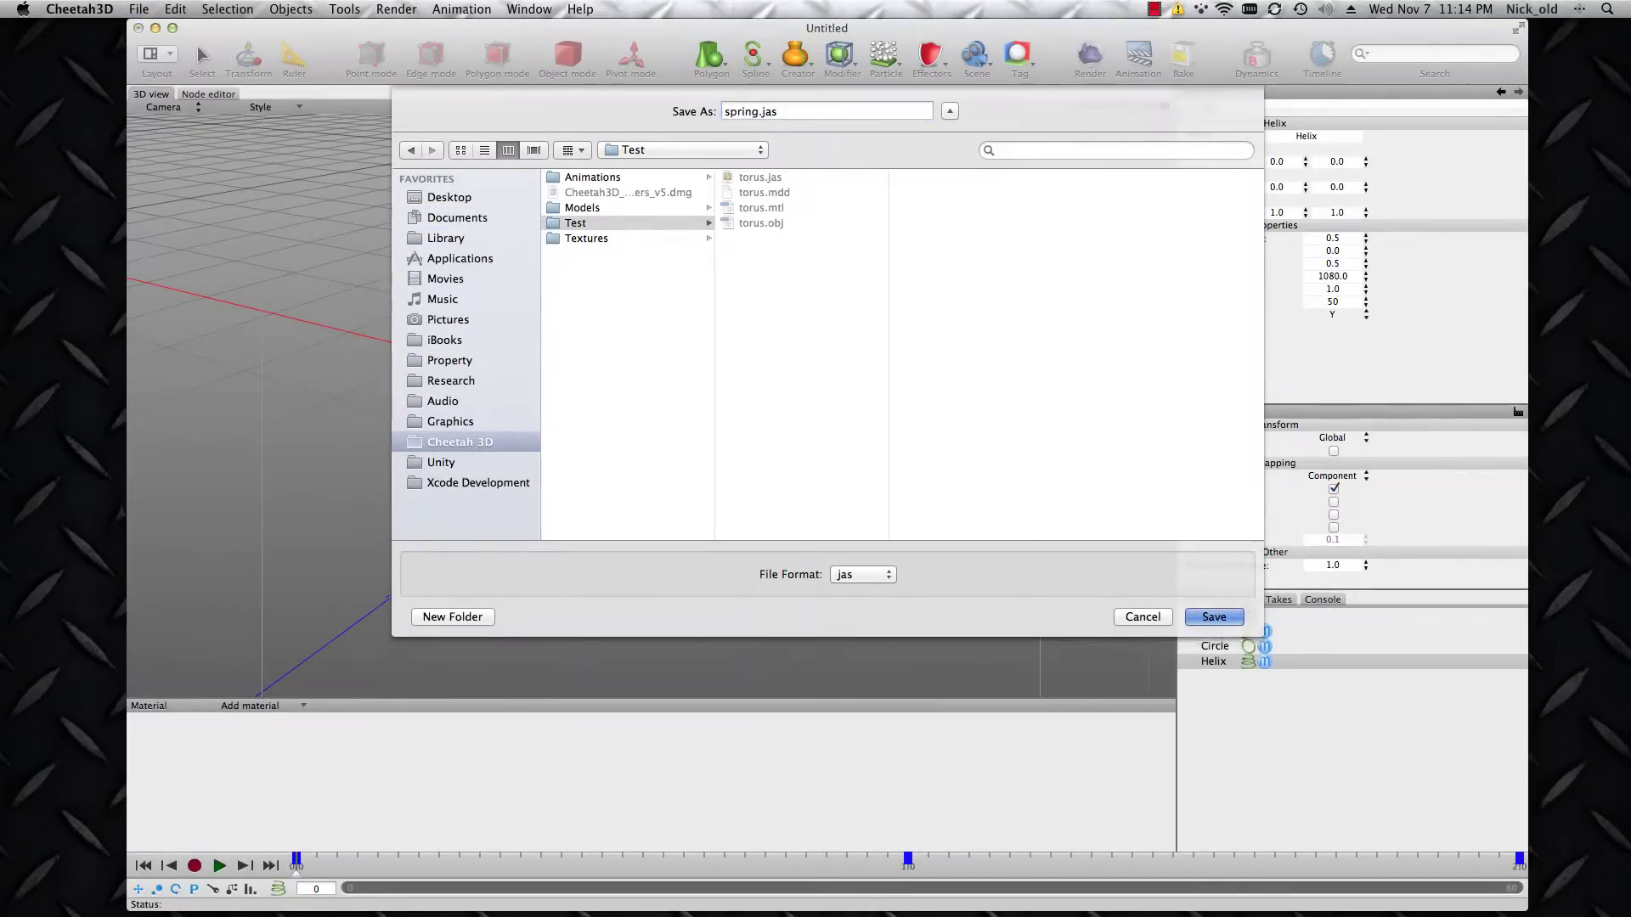
key("Return")
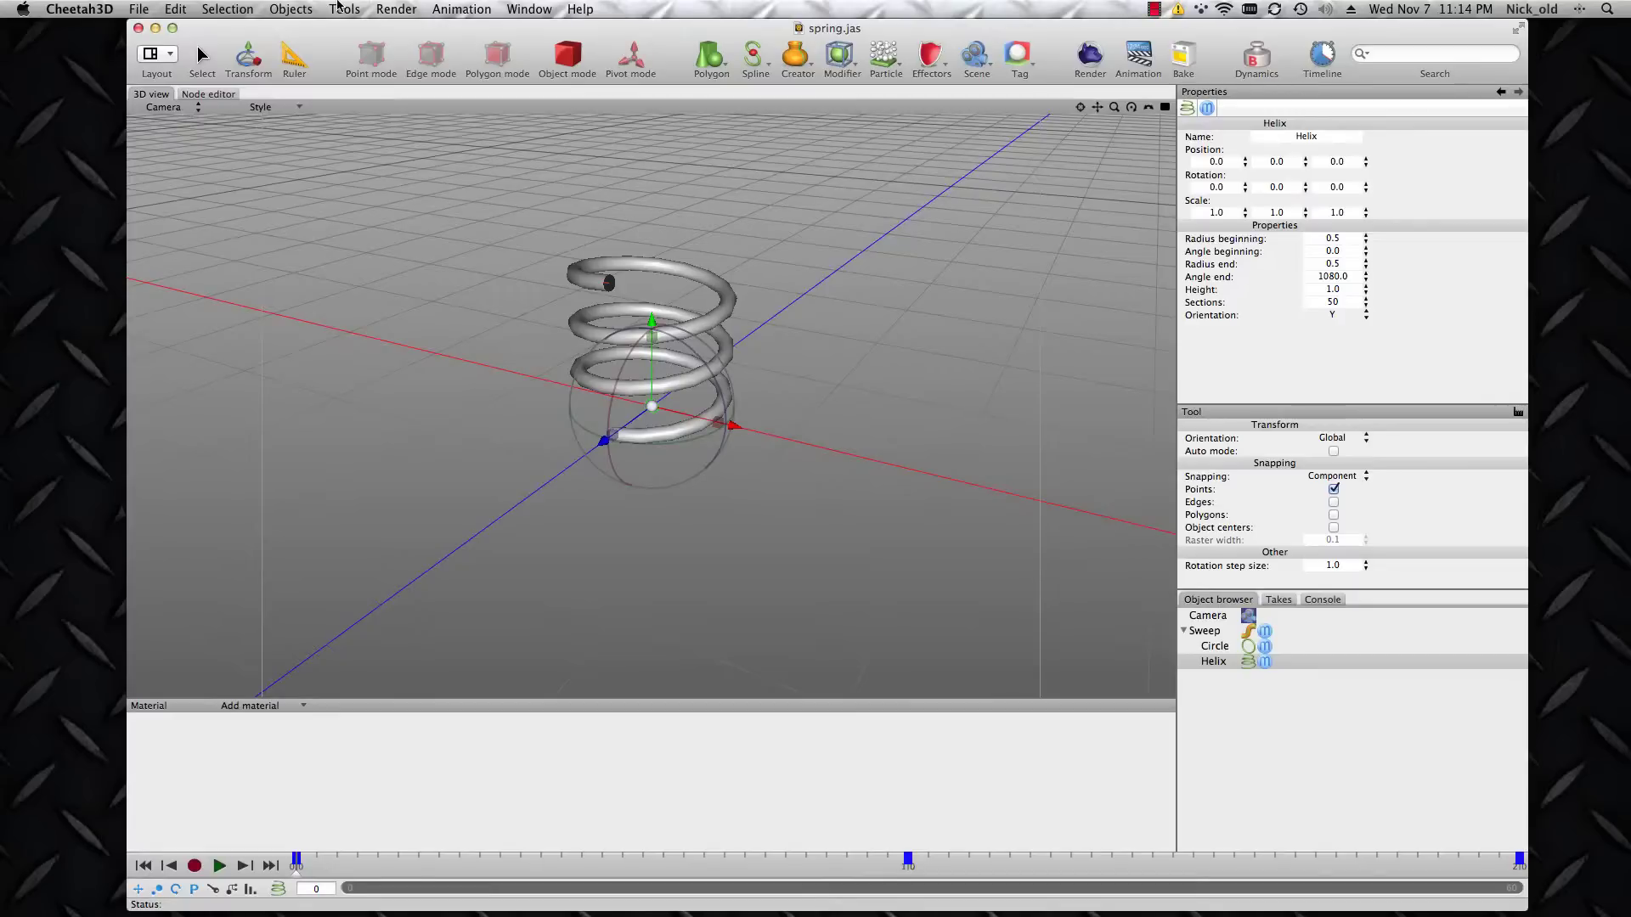
Step: Launch the MDD Exporter.js tool script from Tools > Script > Tool Script
left_click(340, 7)
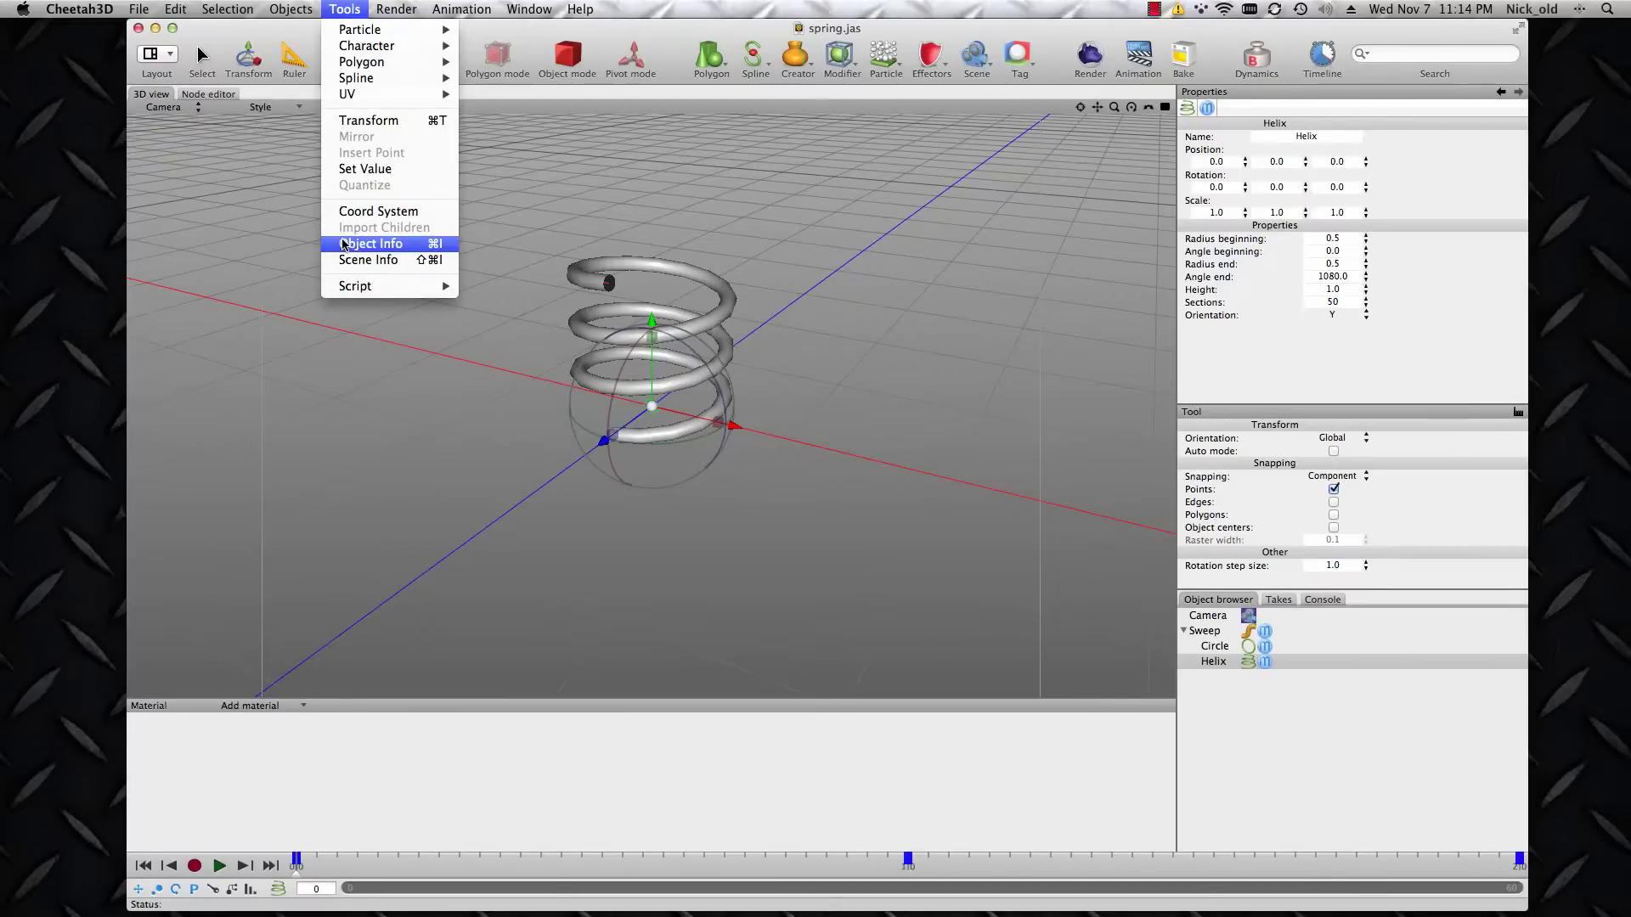
mouse_move(350, 286)
mouse_move(516, 355)
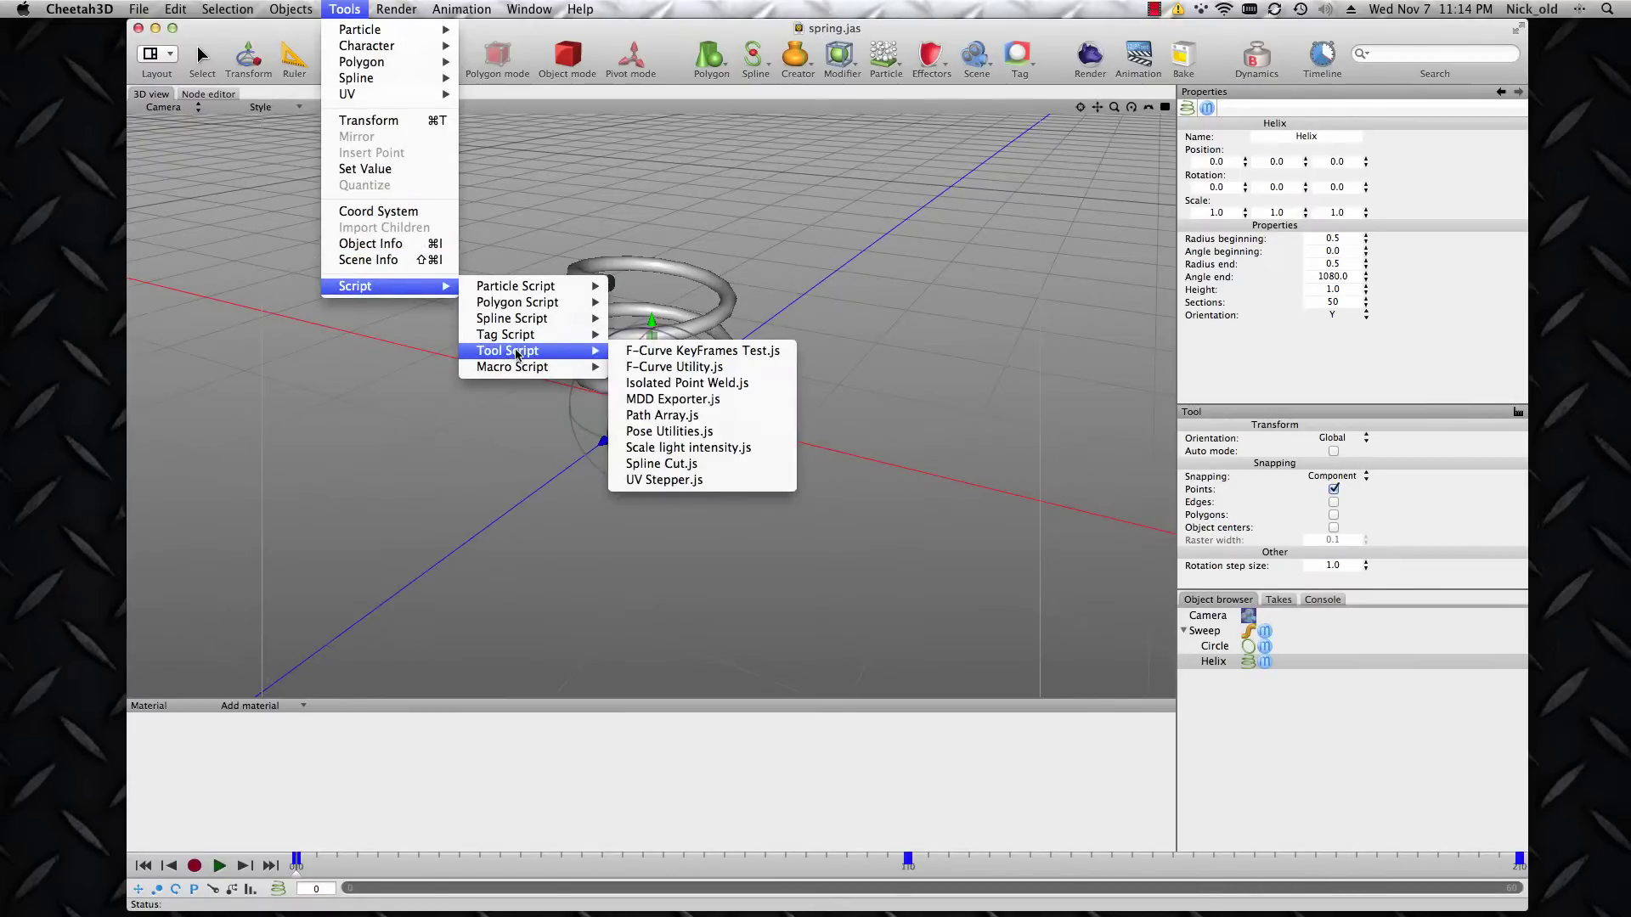
left_click(671, 399)
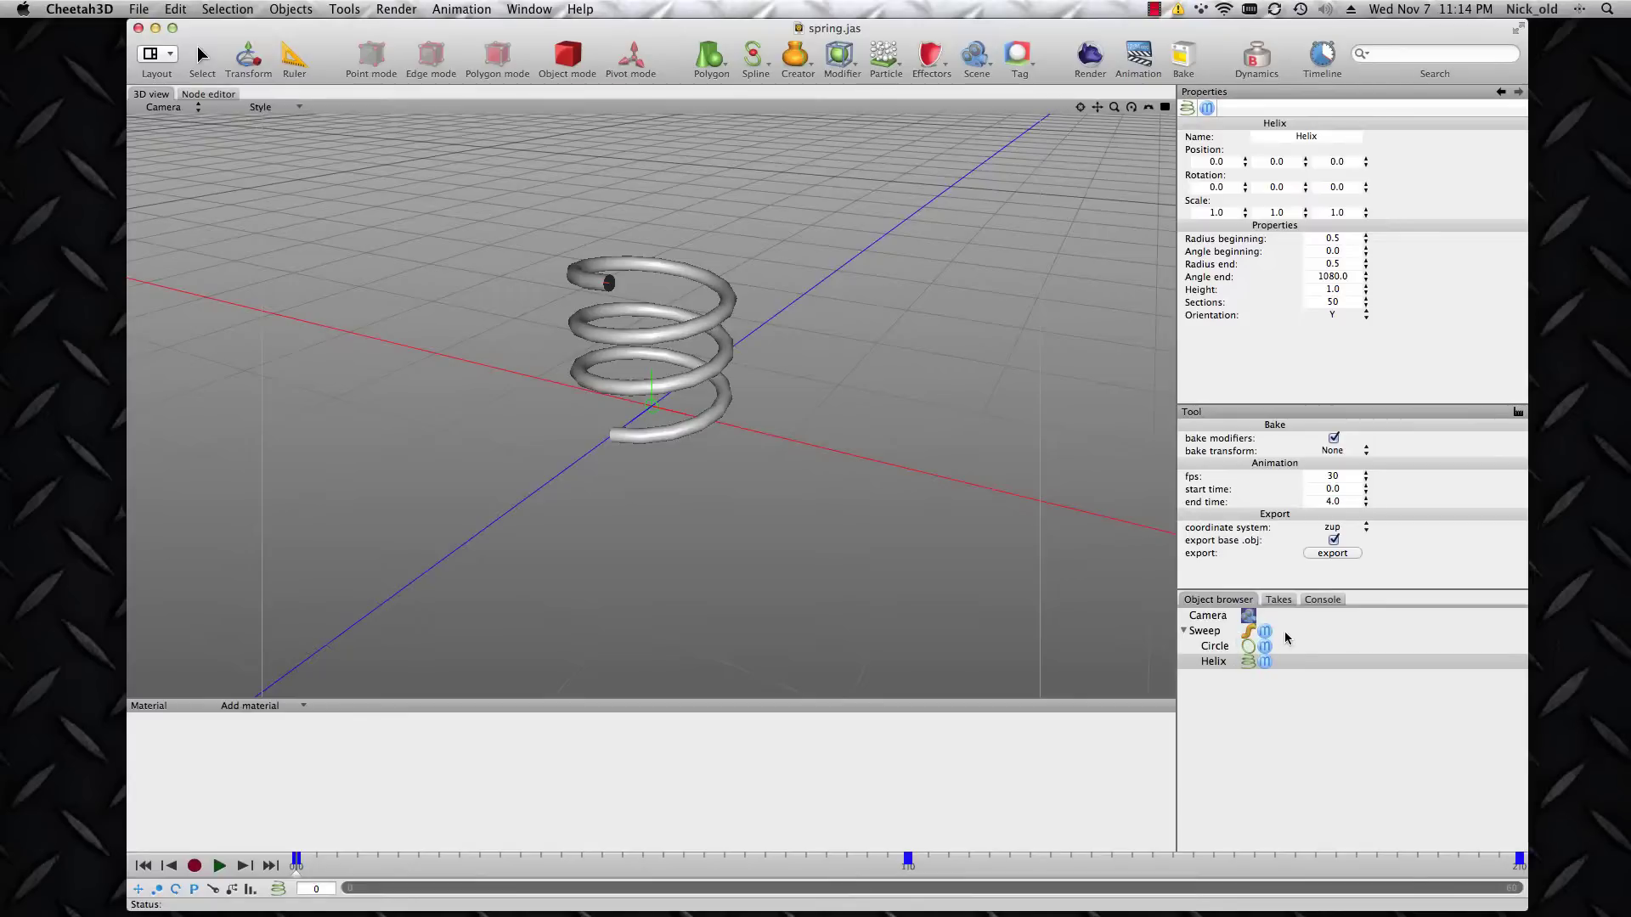
Step: Turn off bake modifiers and set the MDD export end time to 2.0
left_click(1335, 438)
left_click(1337, 500)
type("2")
key("Return")
Step: Try the export, dismiss the polygon-object error, and select the Sweep object
left_click(1333, 553)
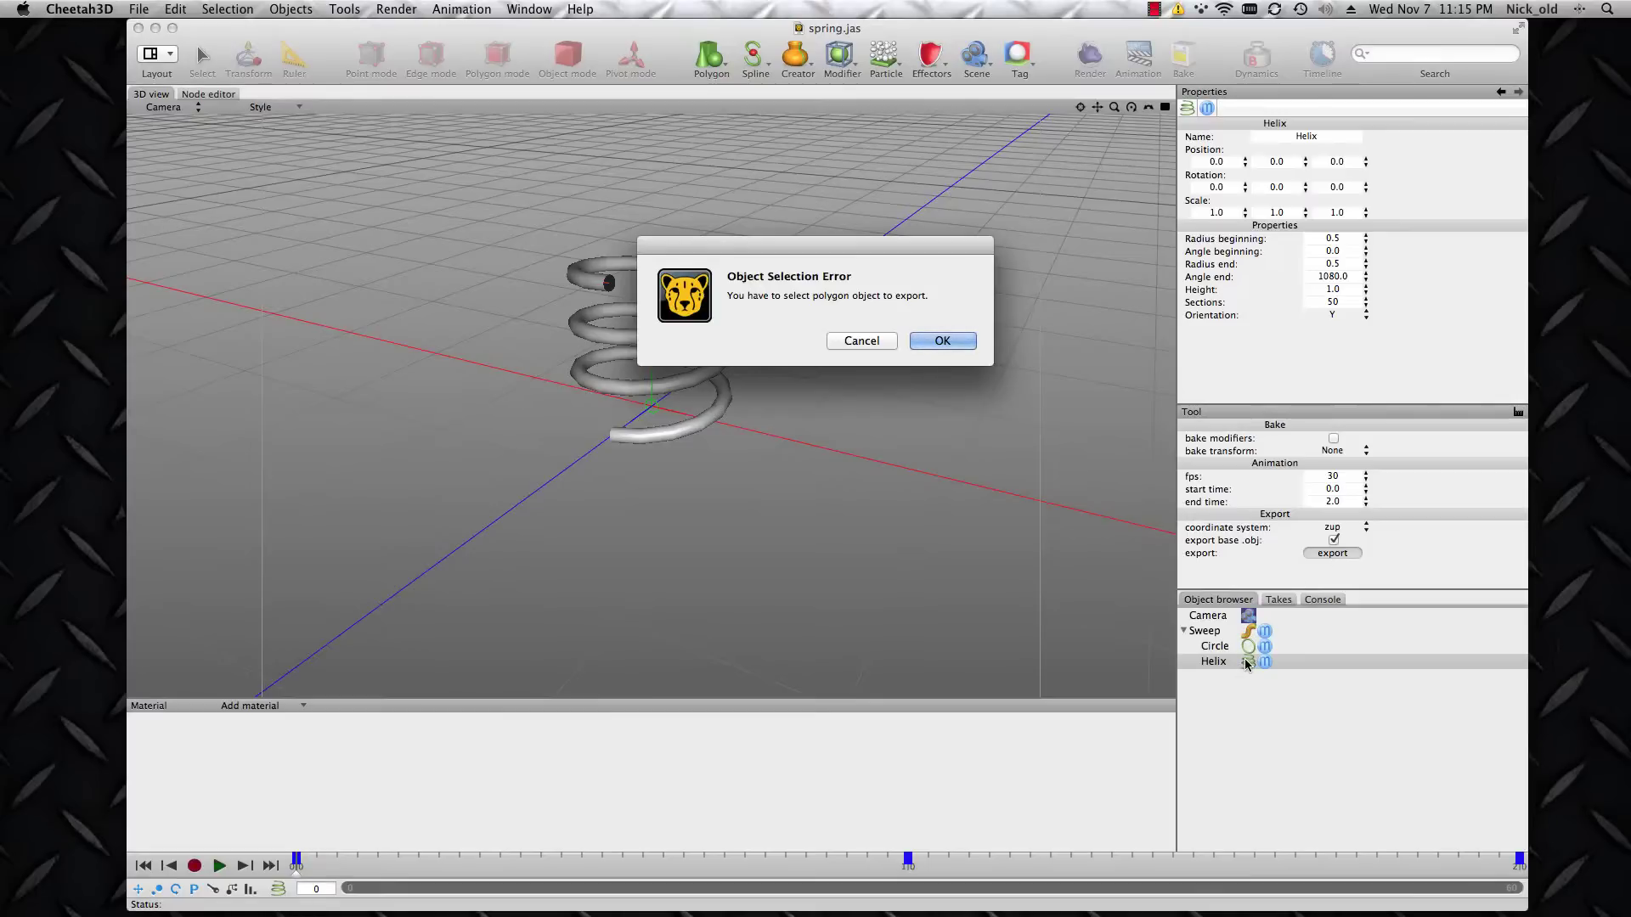
left_click(942, 339)
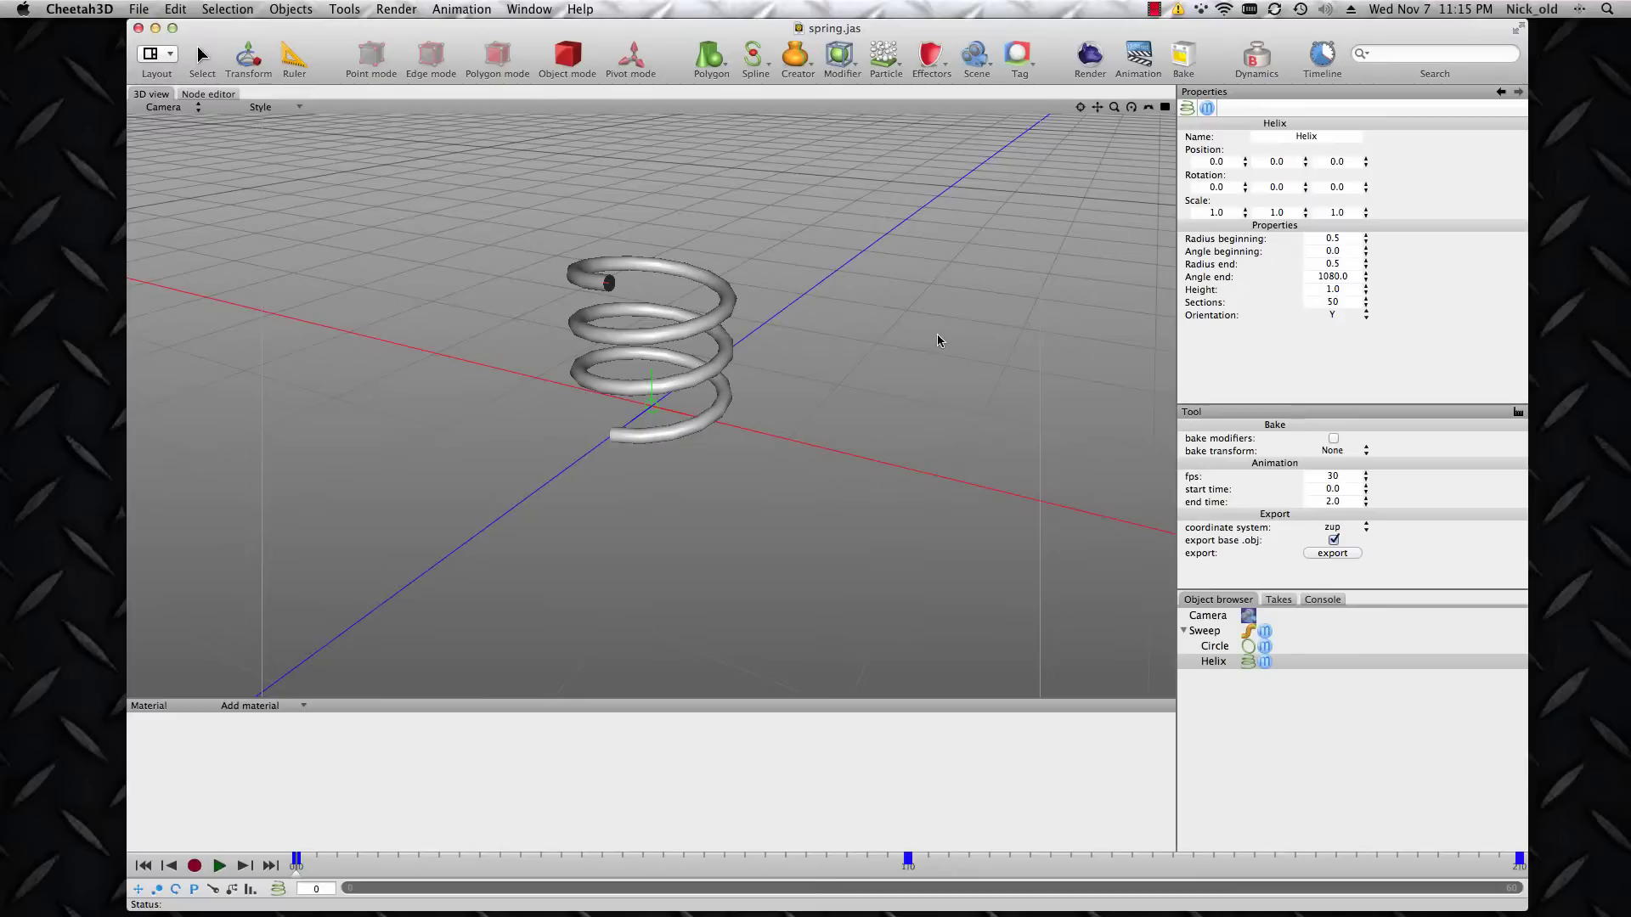
left_click(1241, 630)
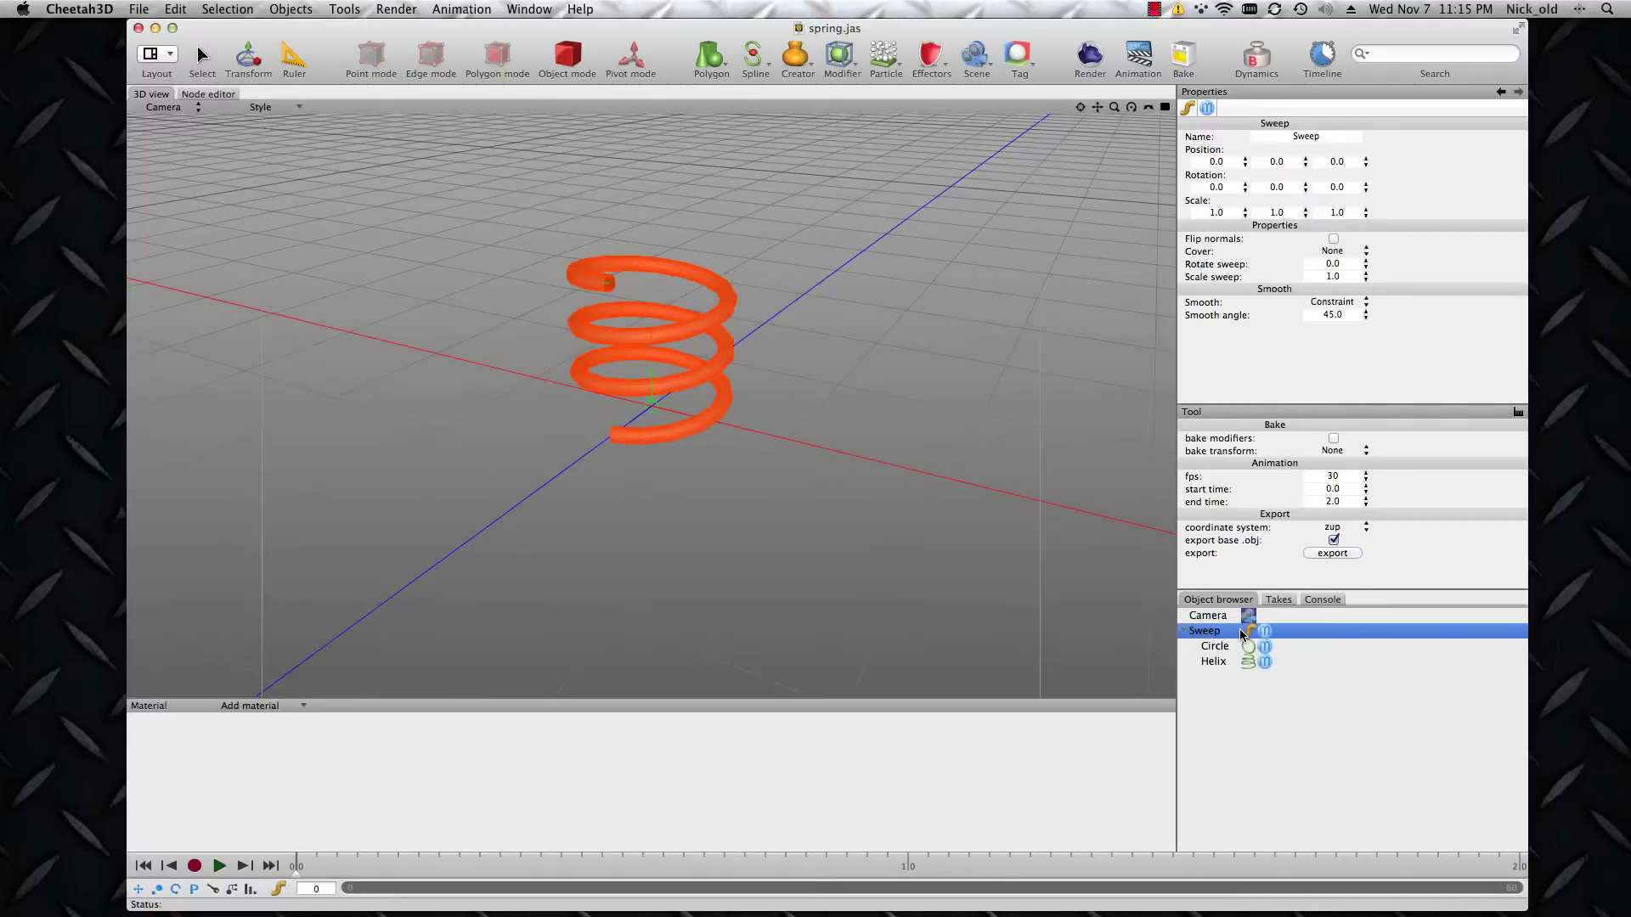
Step: Change the Circle's approximation angle from 5.0 to 30, then reselect the Sweep
scroll(871, 525, "up", 10)
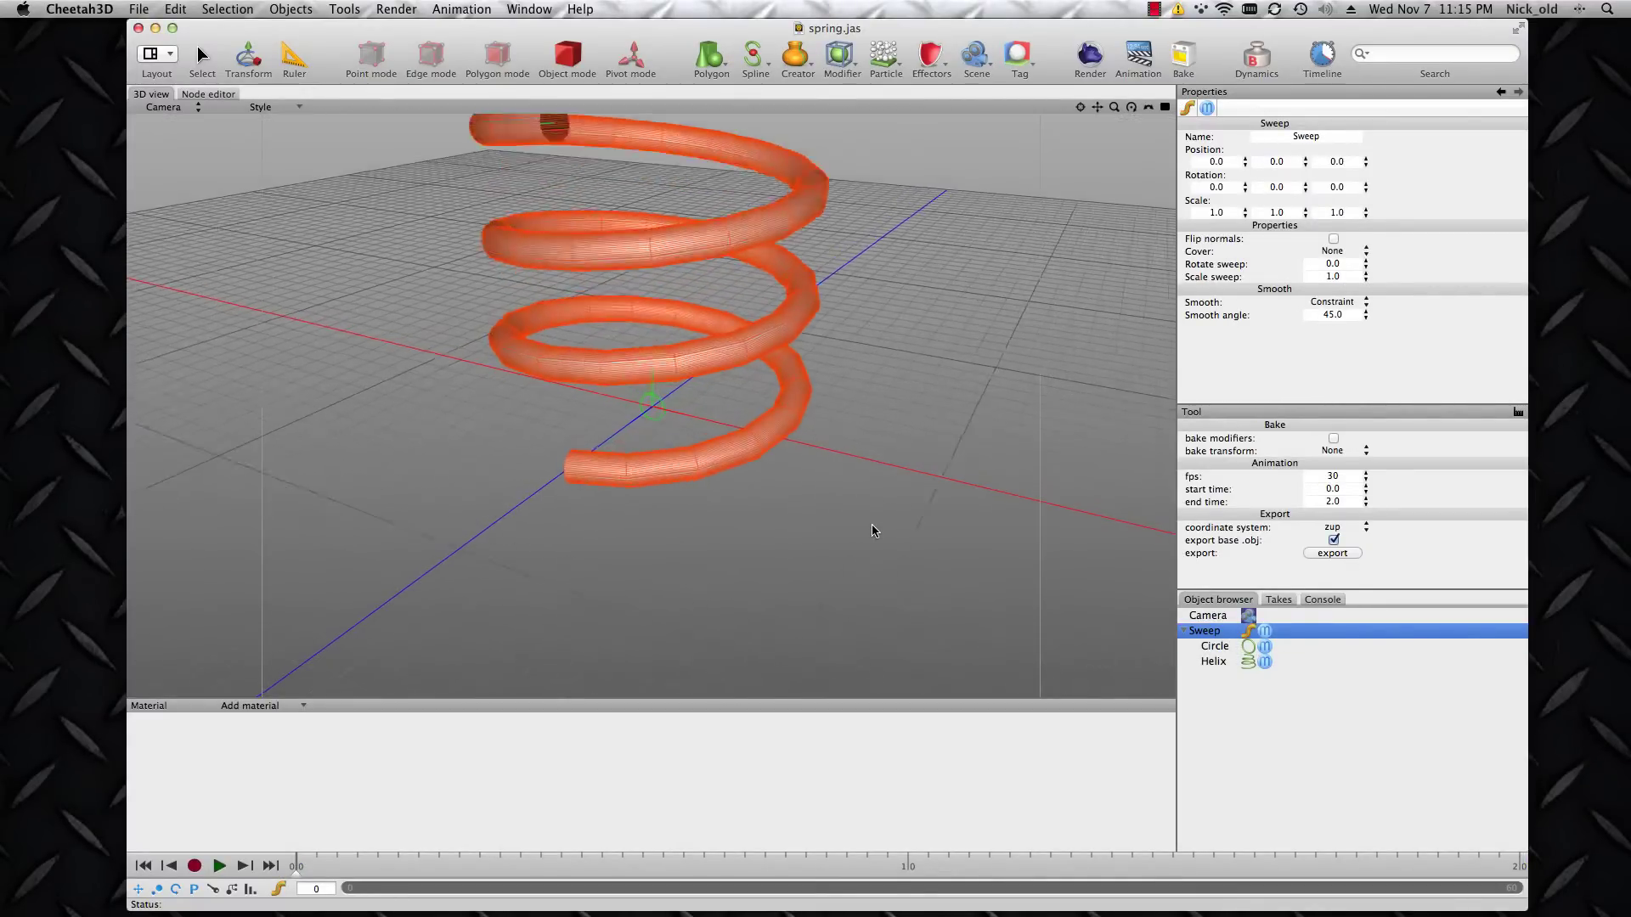
scroll(872, 531, "up", 5)
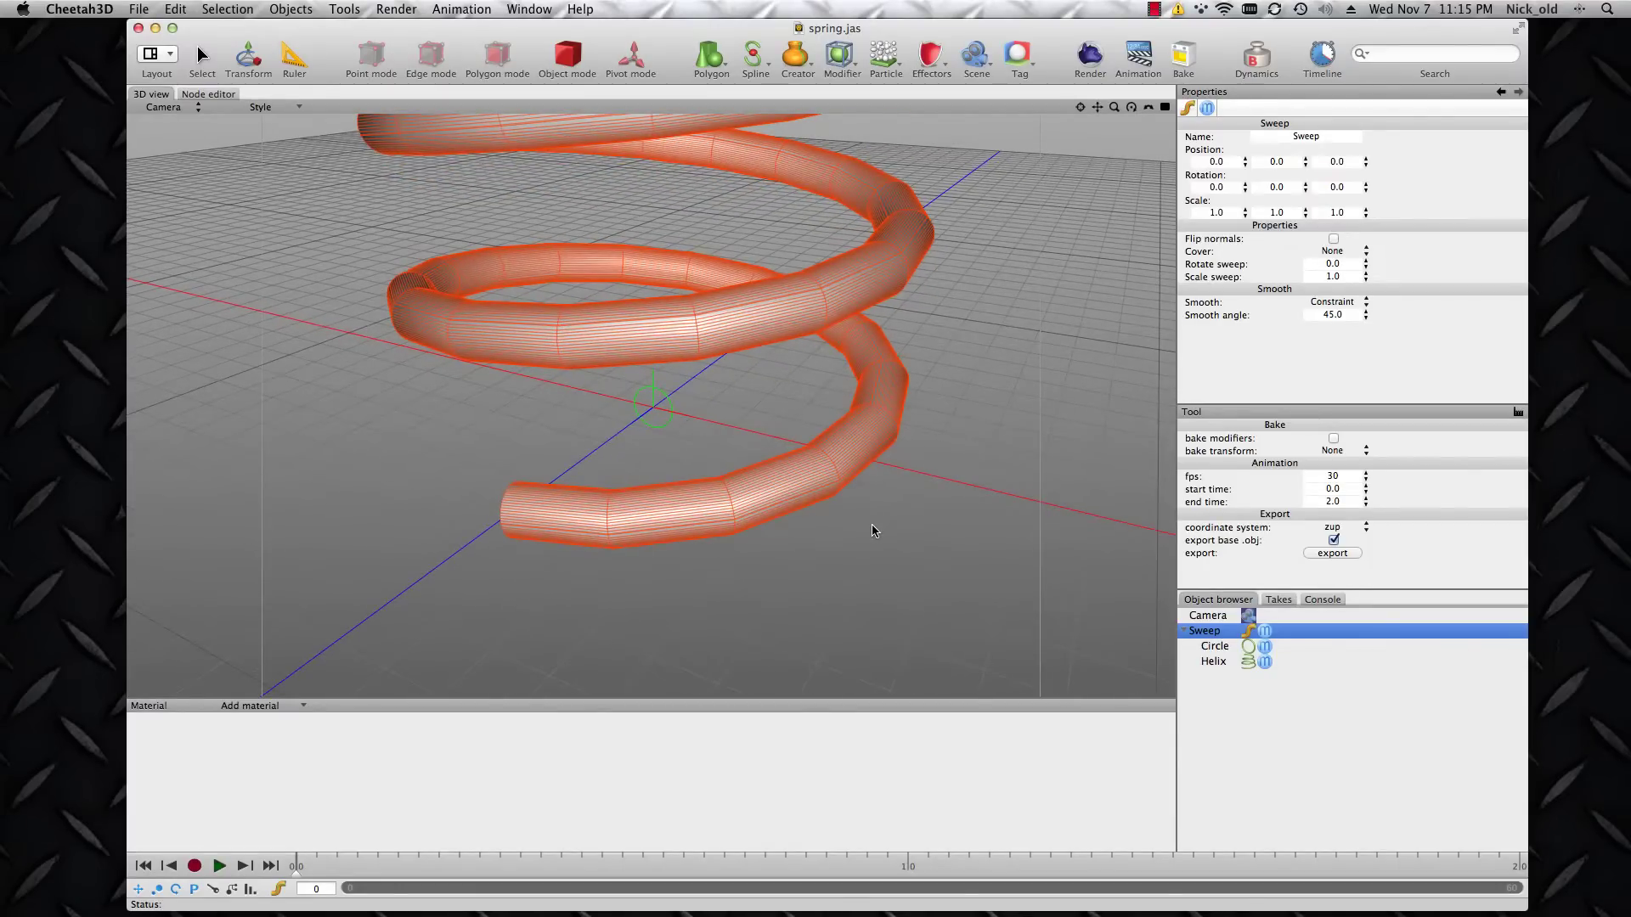
scroll(872, 531, "down", 10)
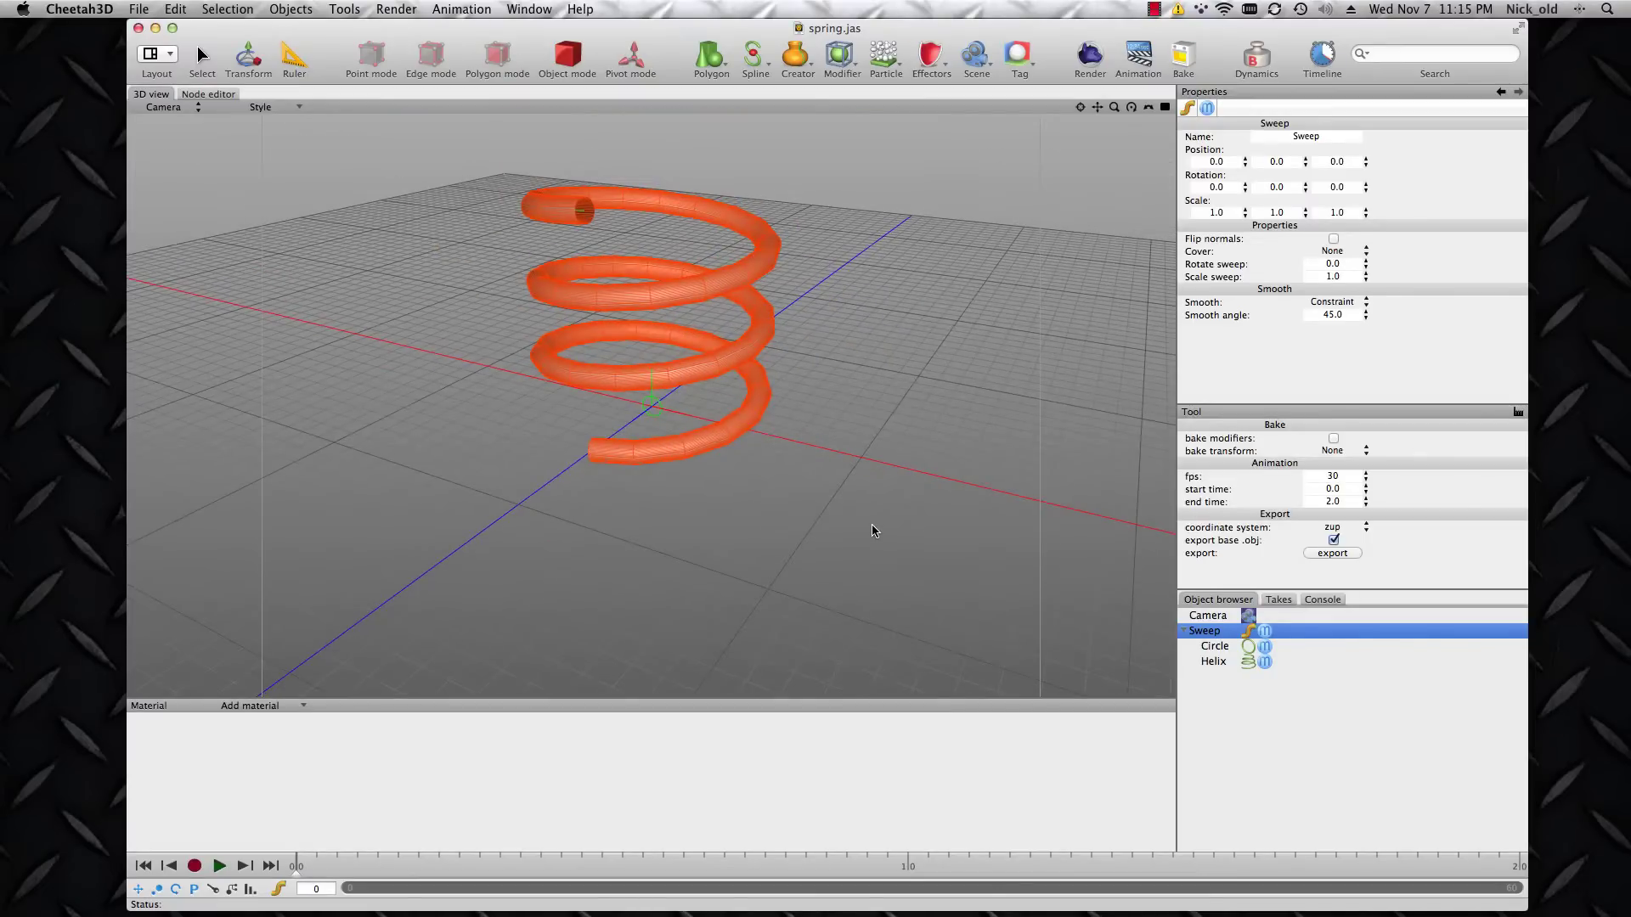
left_click(1247, 647)
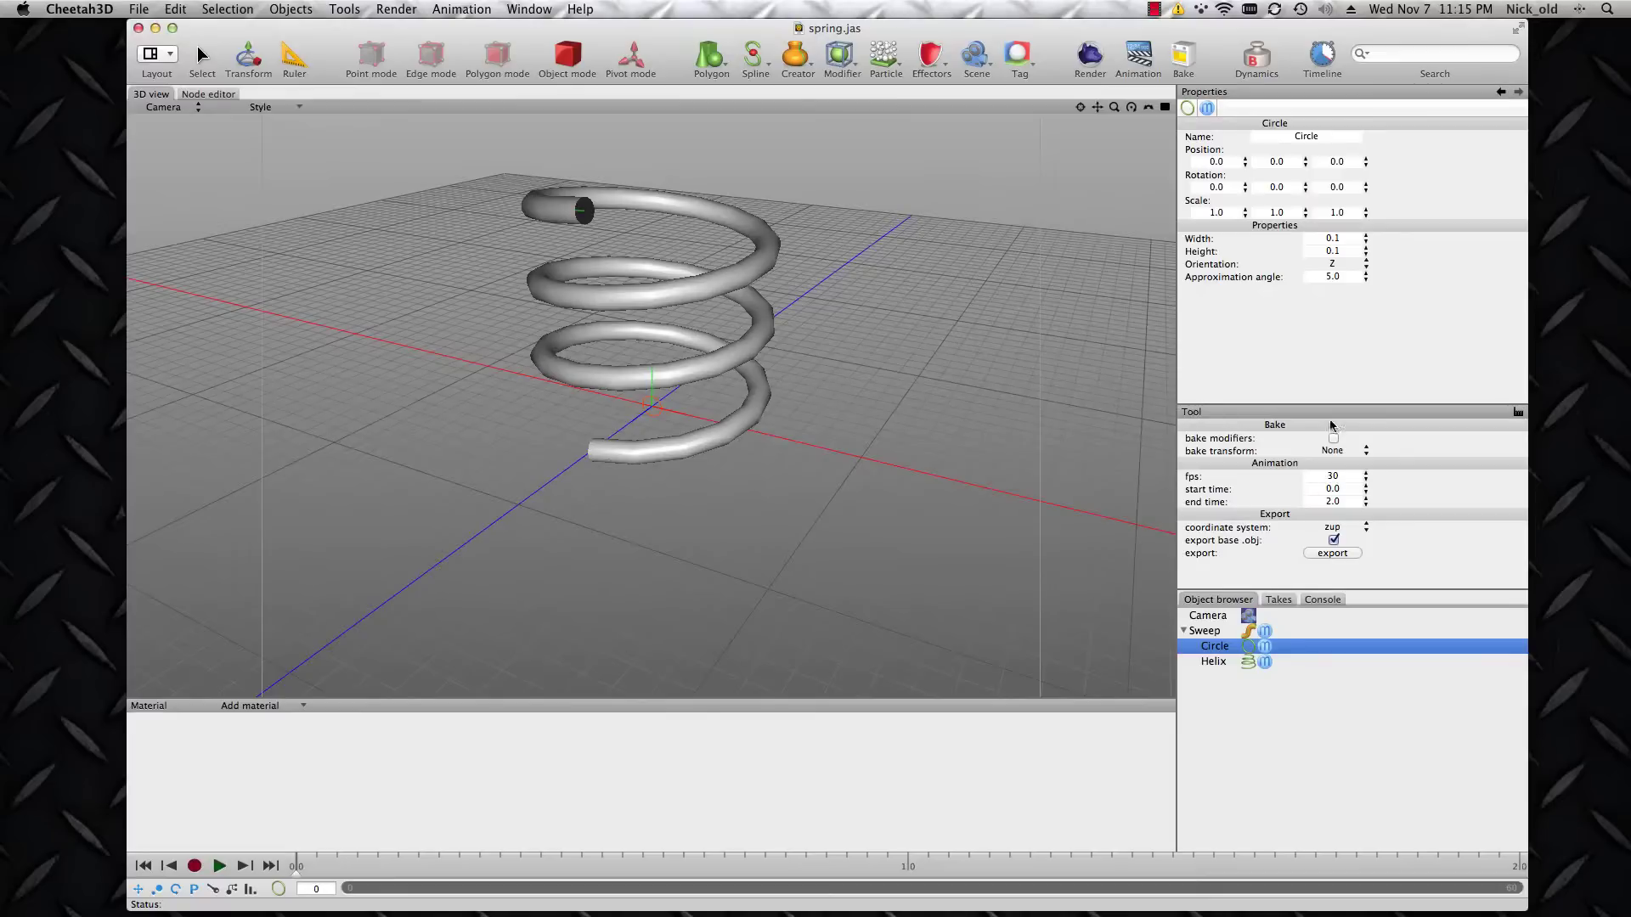
left_click(1354, 278)
type("30")
key("Return")
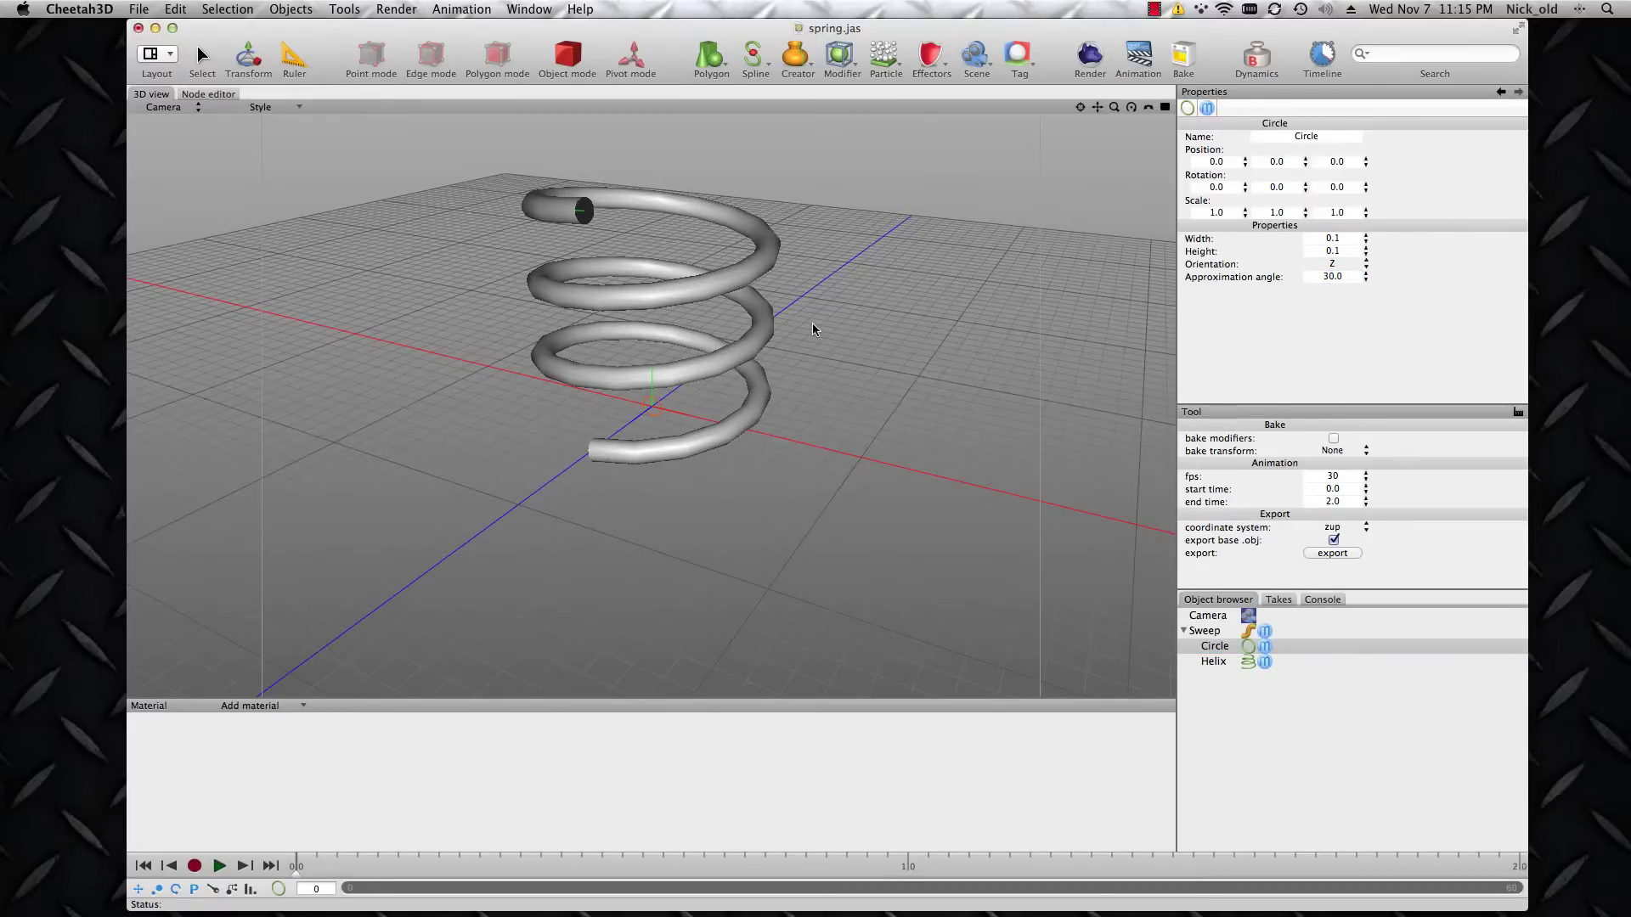
scroll(812, 323, "up", 5)
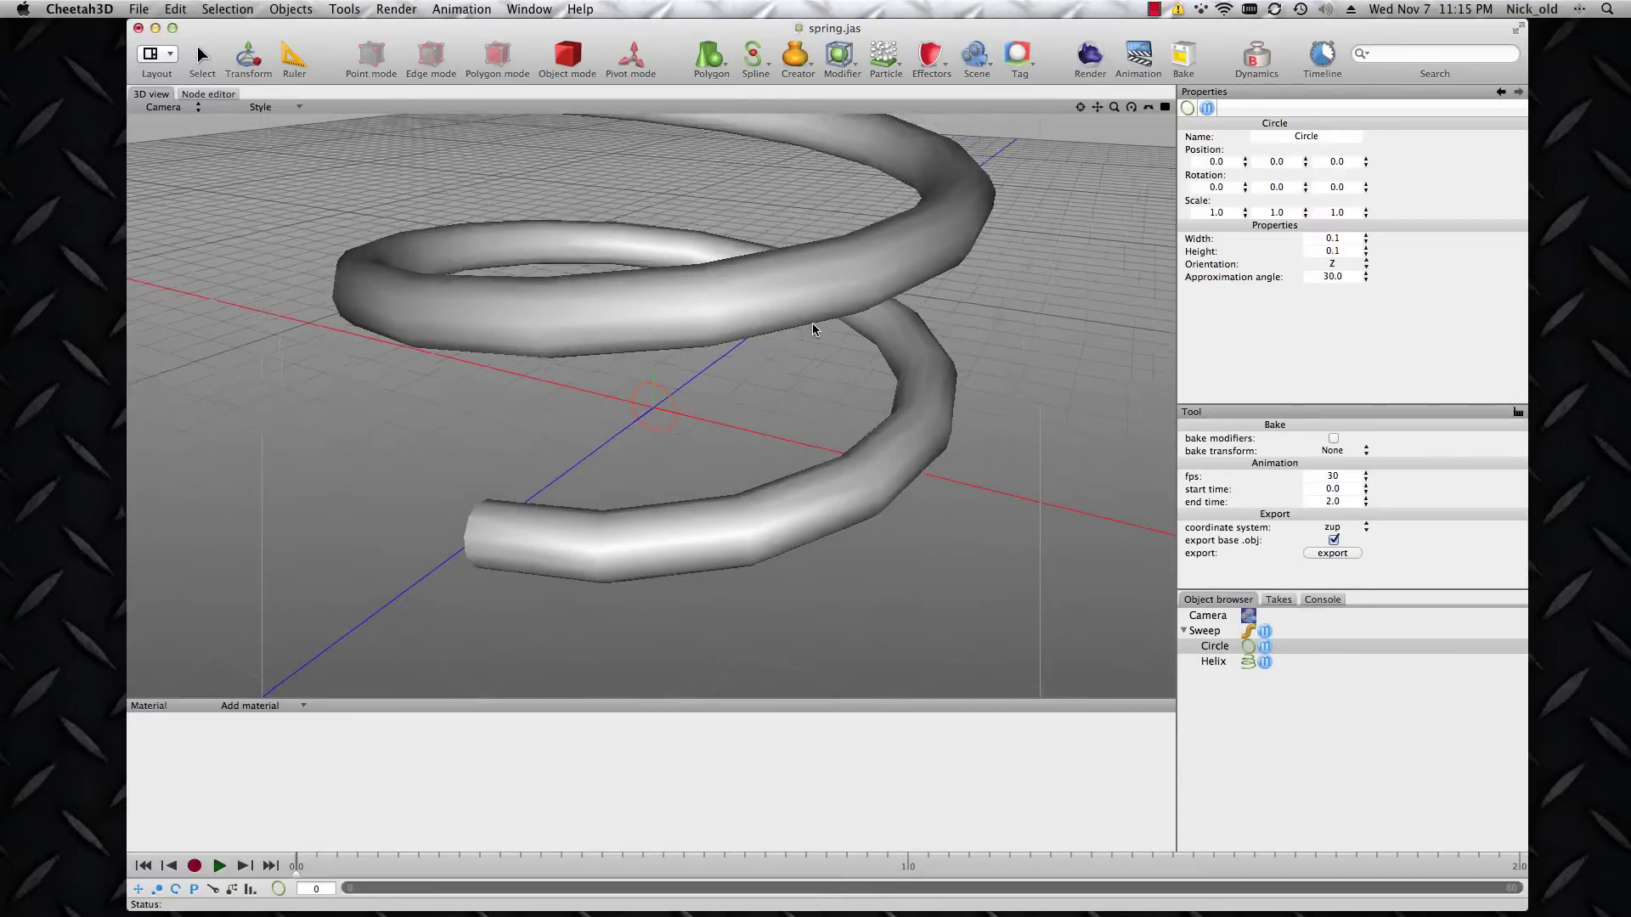
scroll(812, 324, "down", 5)
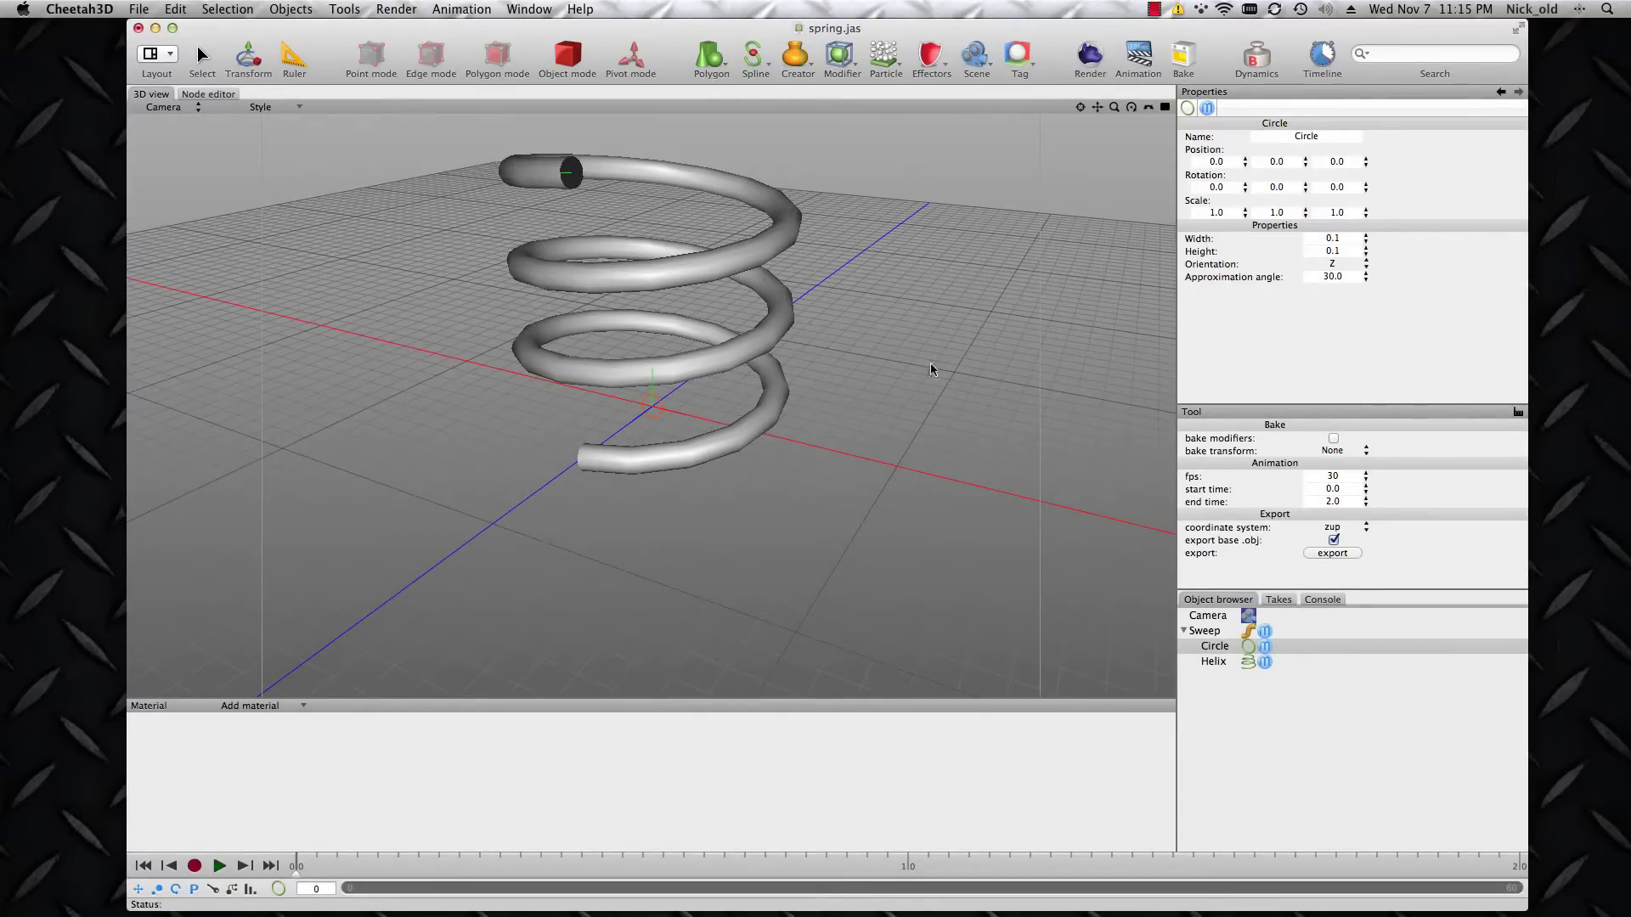
left_click(1242, 630)
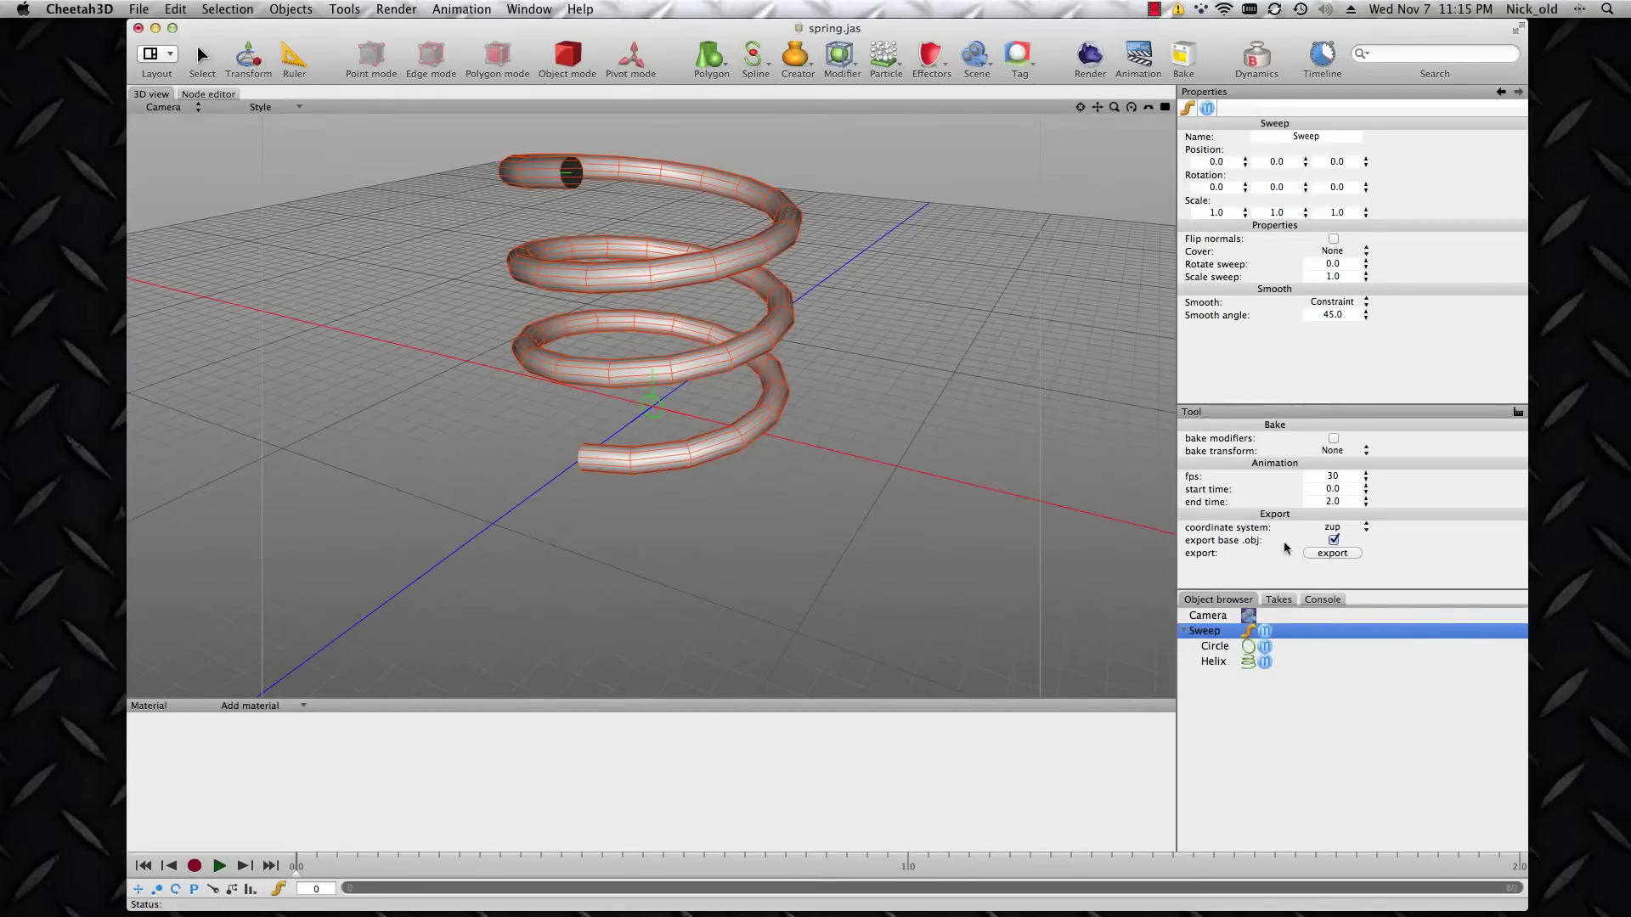
Step: Export the baked animation as spring.mdd into the Test folder, then switch to Unity
left_click(1332, 553)
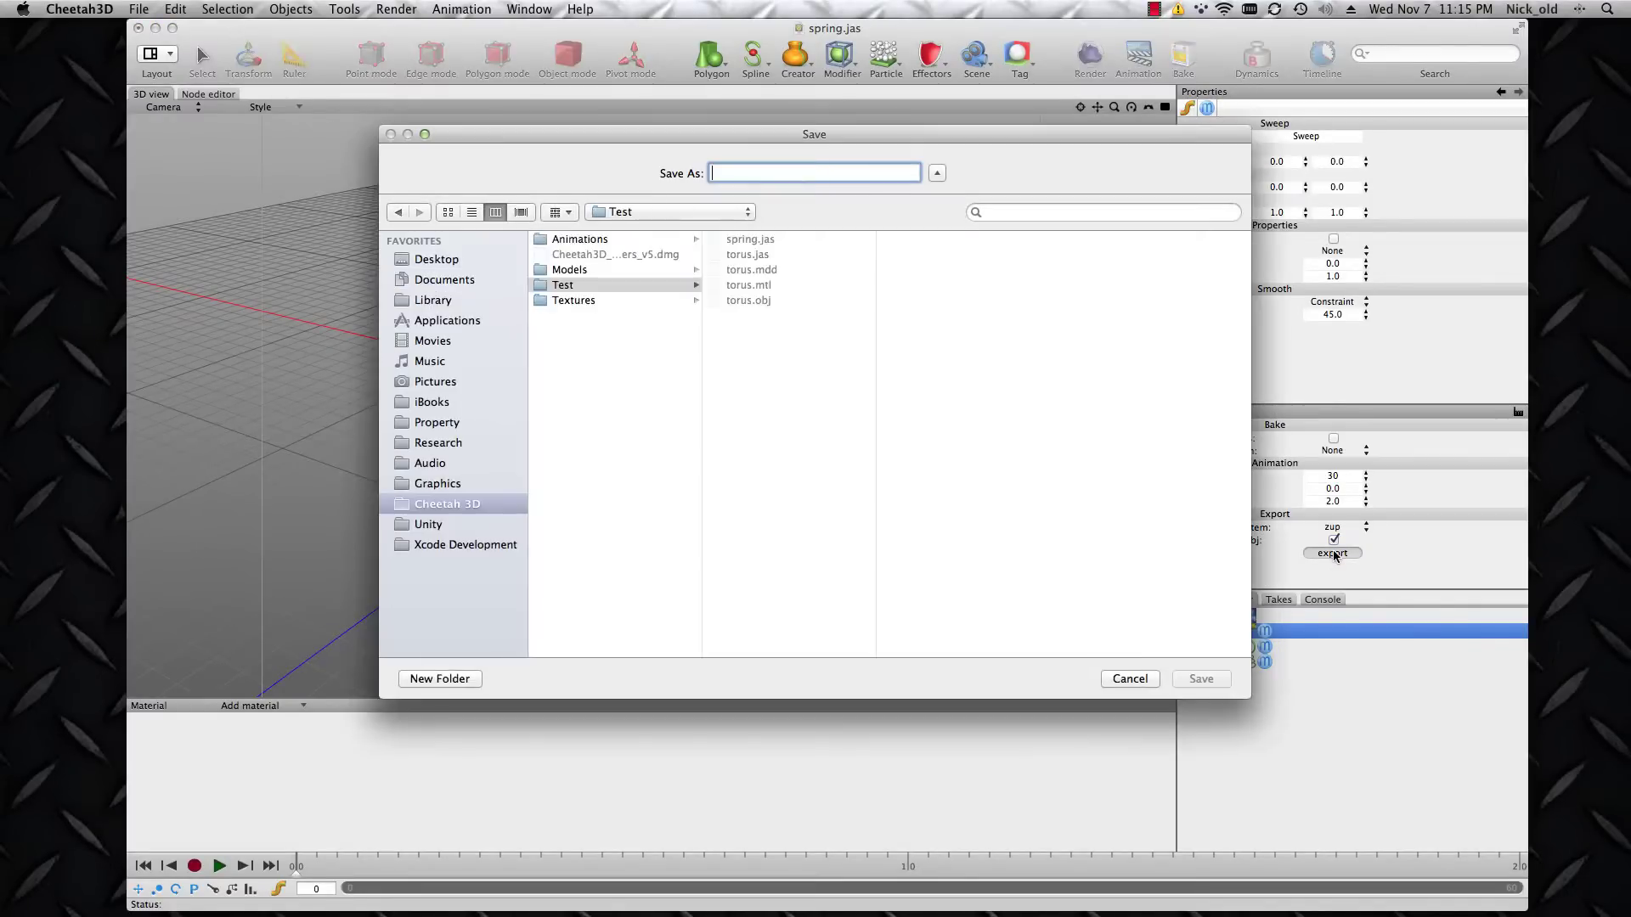
left_click(772, 244)
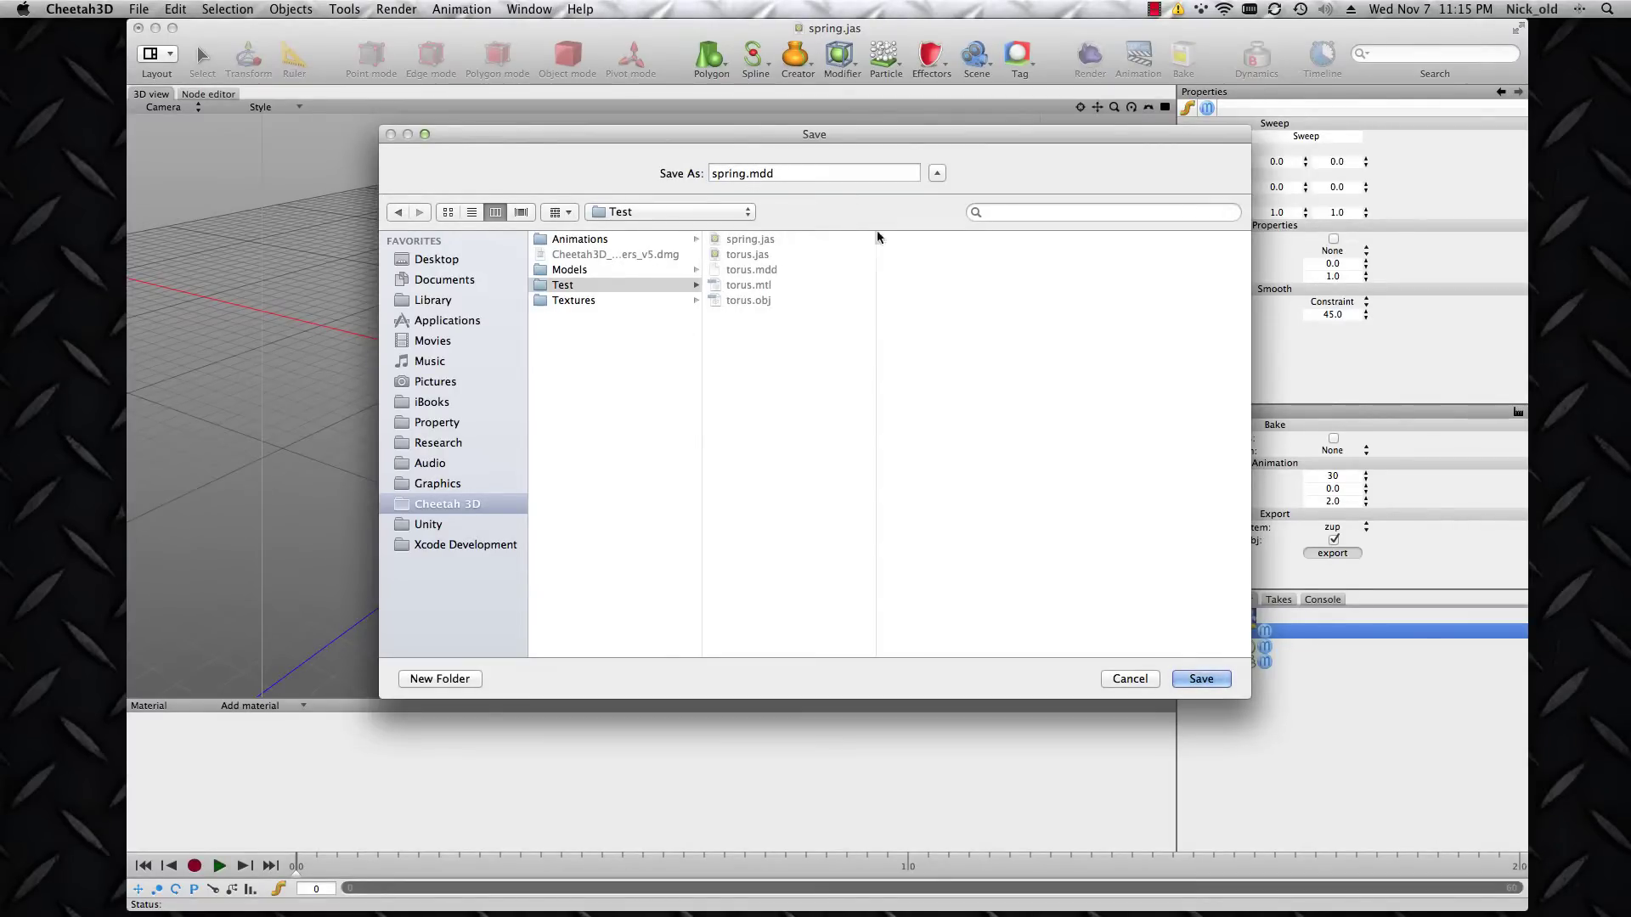
left_click(1219, 684)
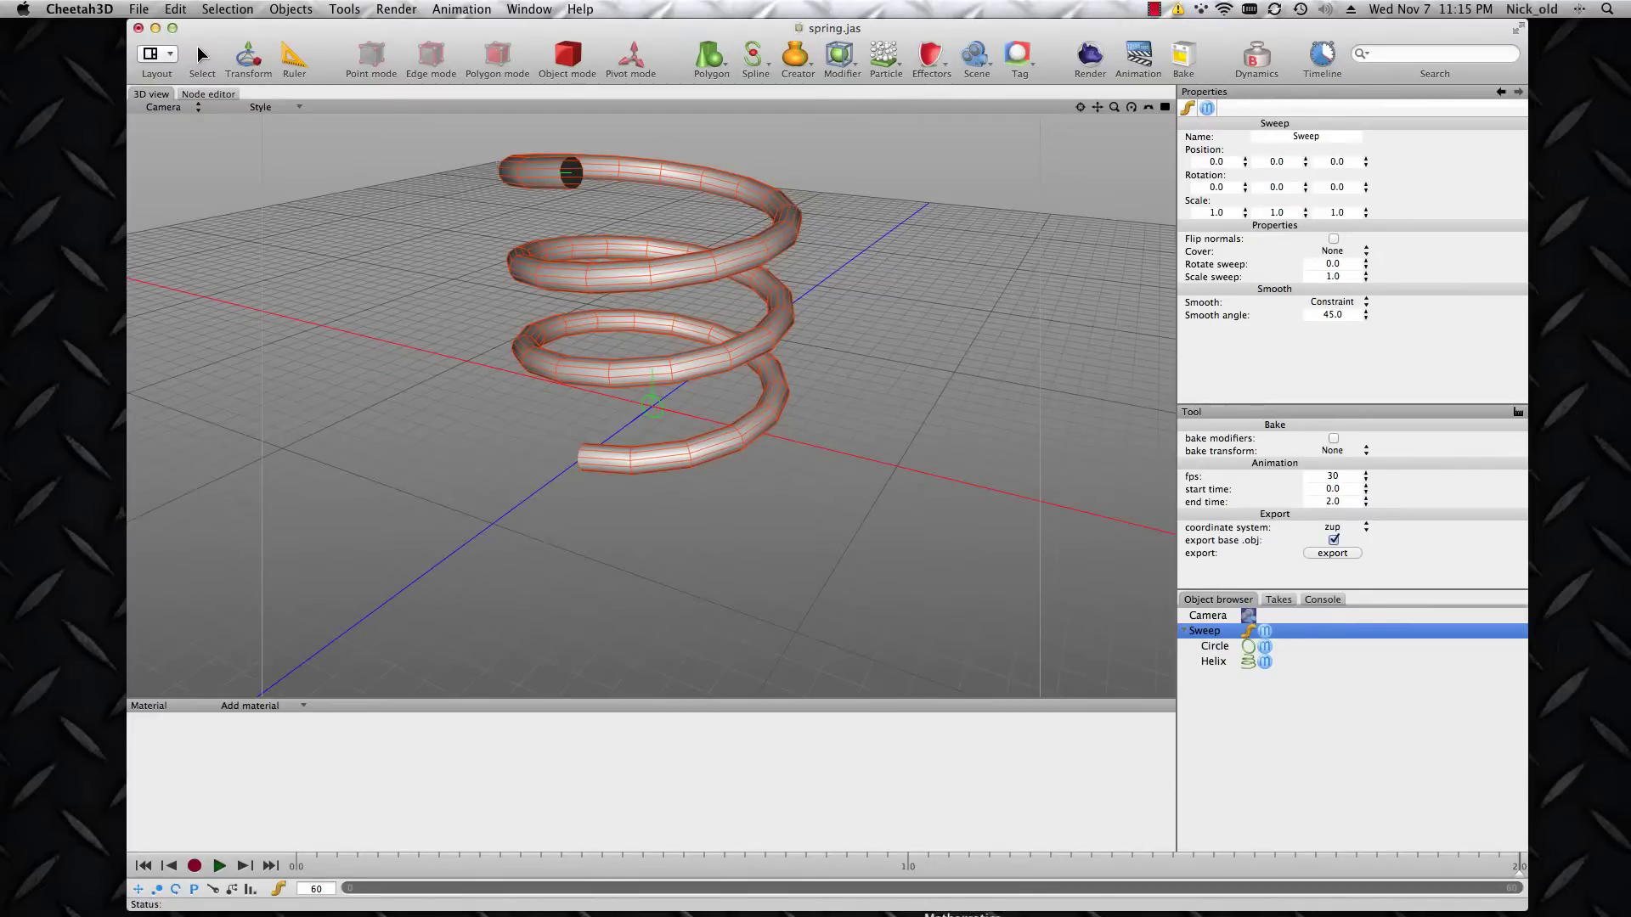
left_click(852, 914)
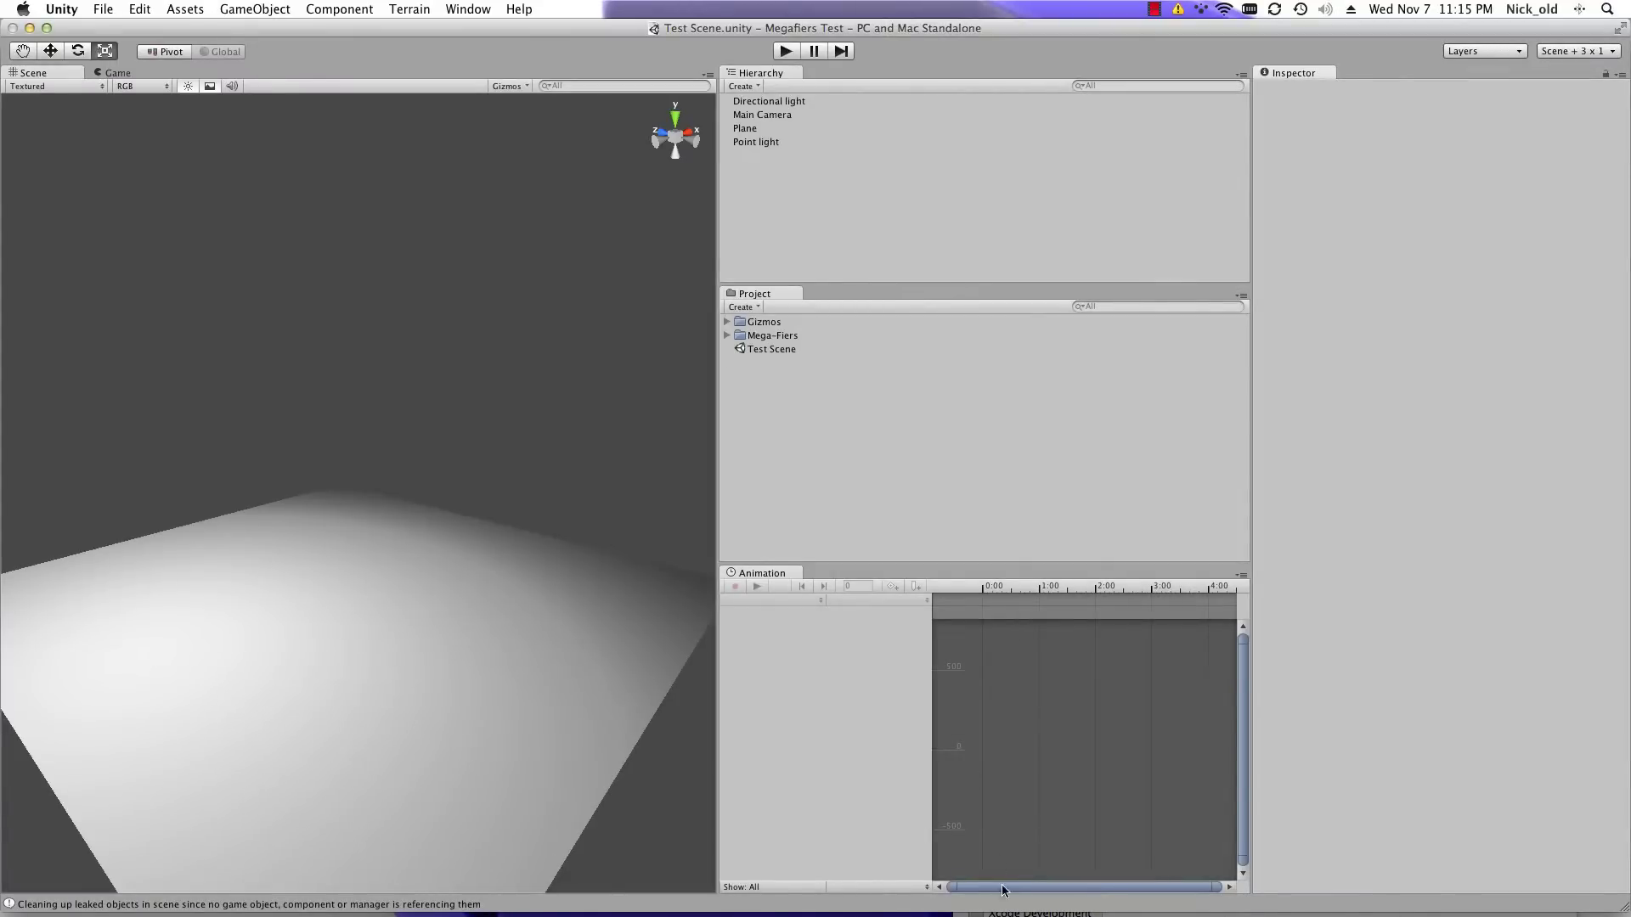
Step: Drag spring.obj from the Finder Test folder into Unity's Project panel
left_click(1002, 913)
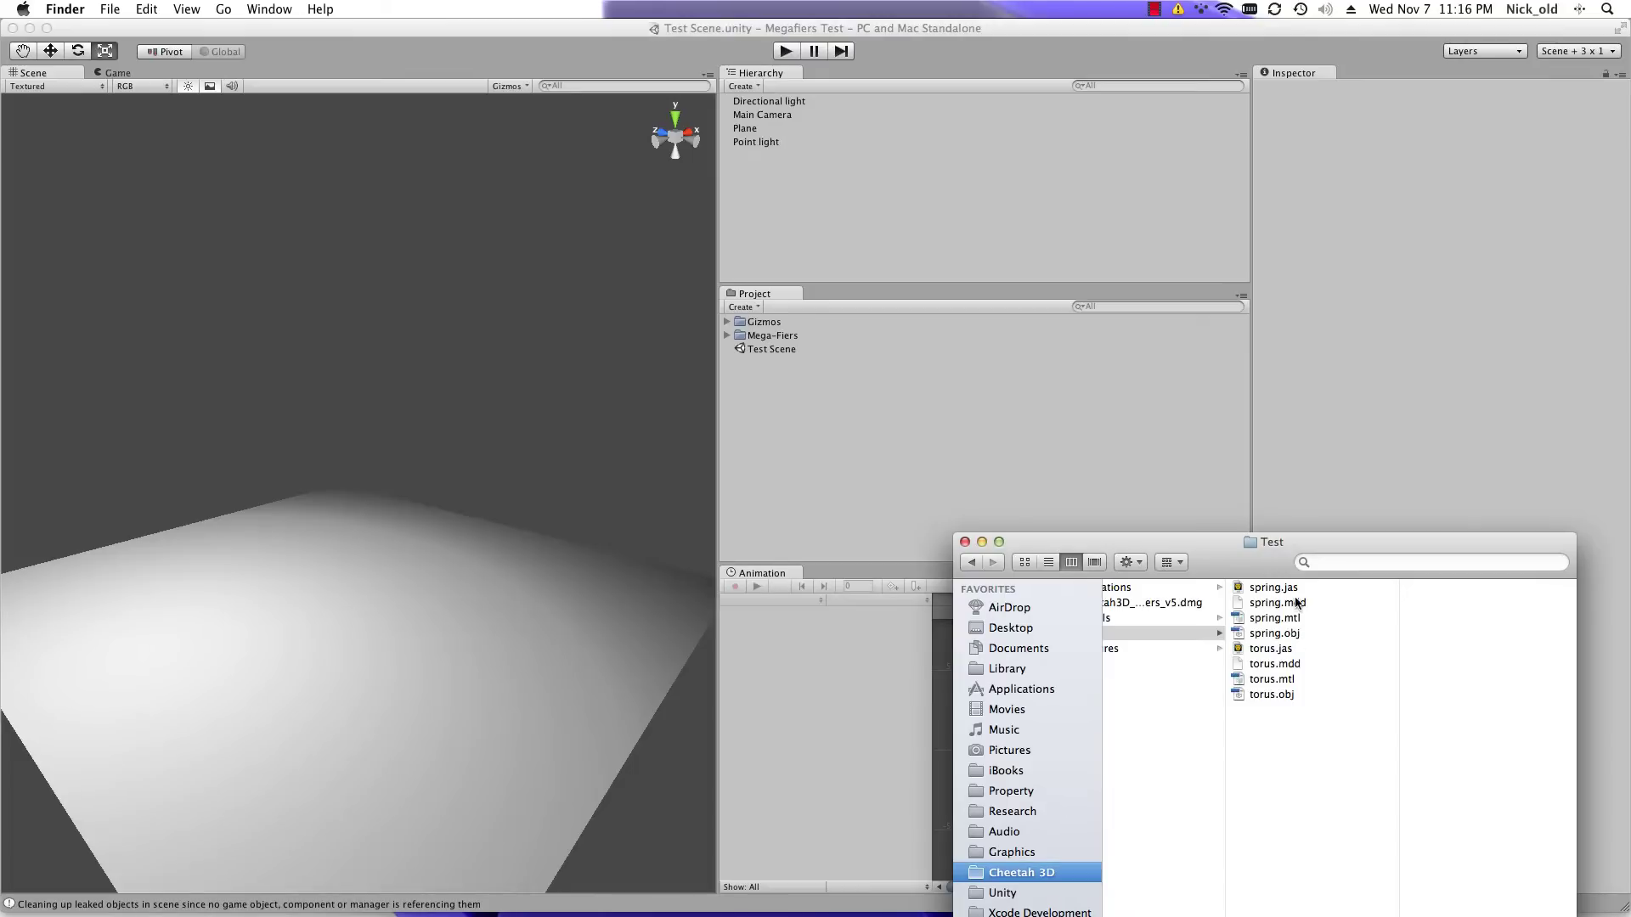
left_click_drag(1297, 634, 1056, 455)
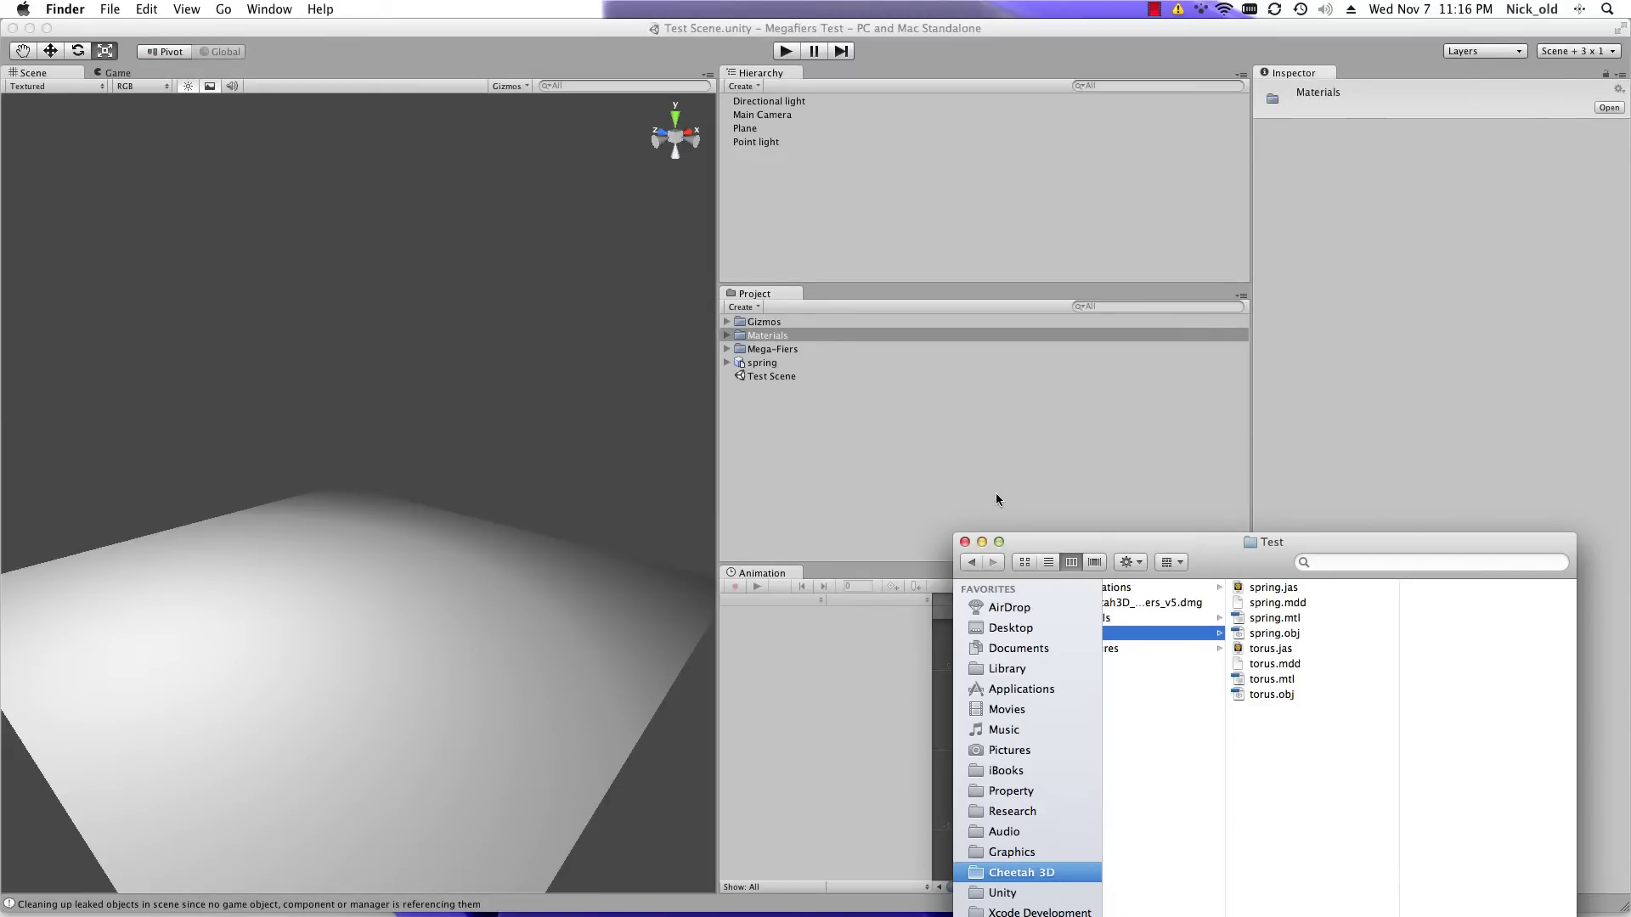
left_click(996, 496)
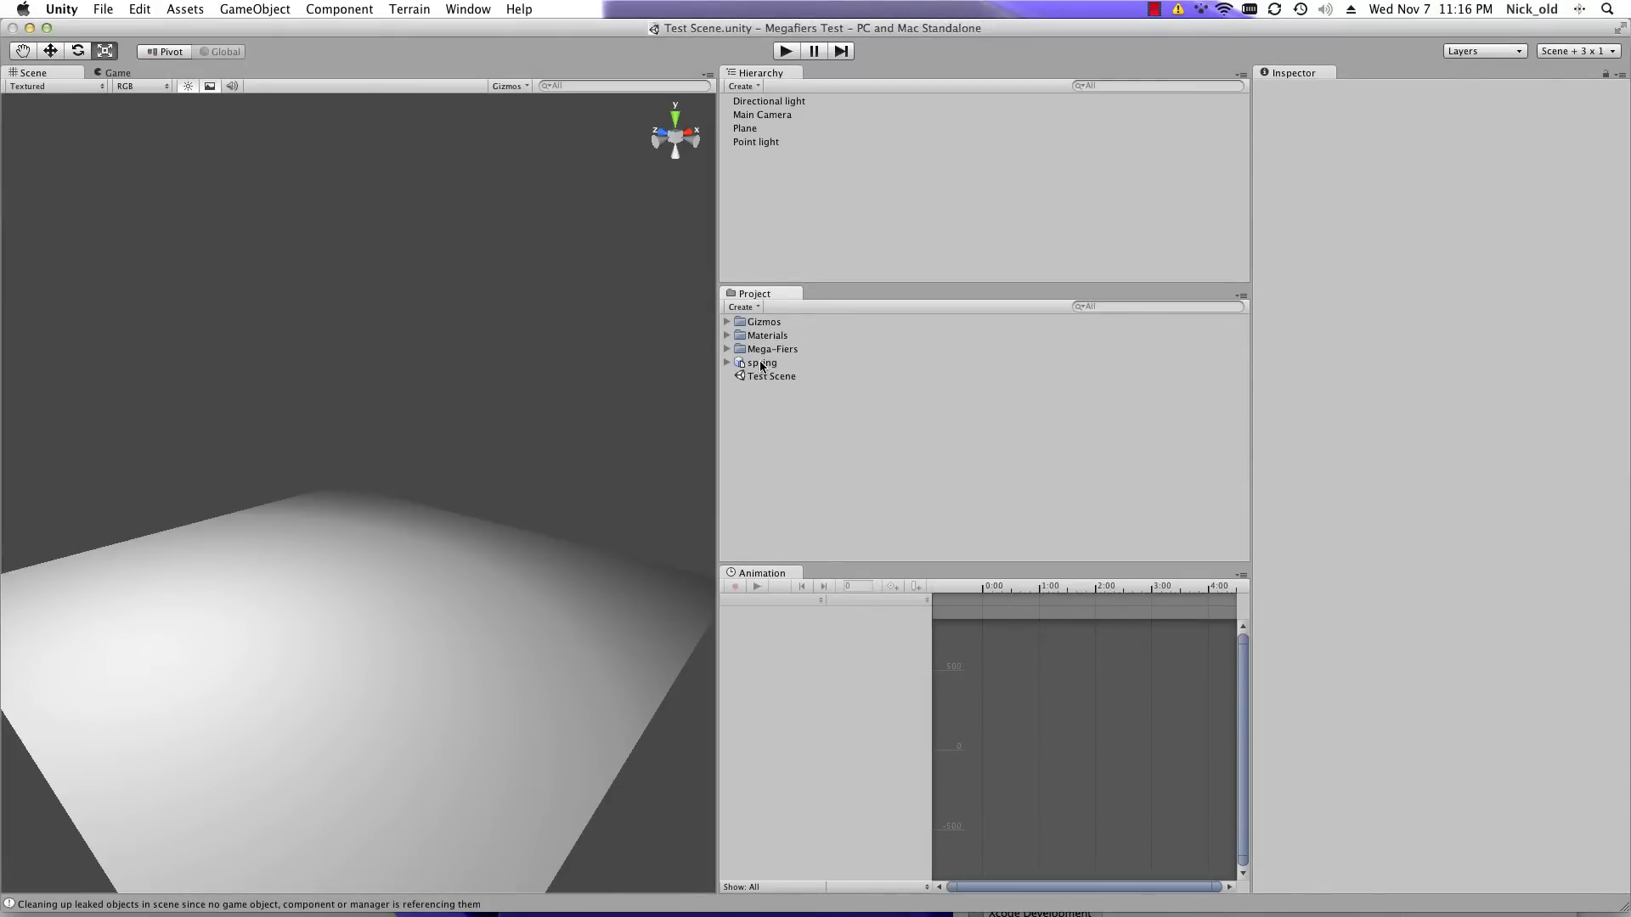
Step: Place the spring in the scene, set it down on the plane, and scale it to about 3.3
left_click_drag(761, 365, 363, 420)
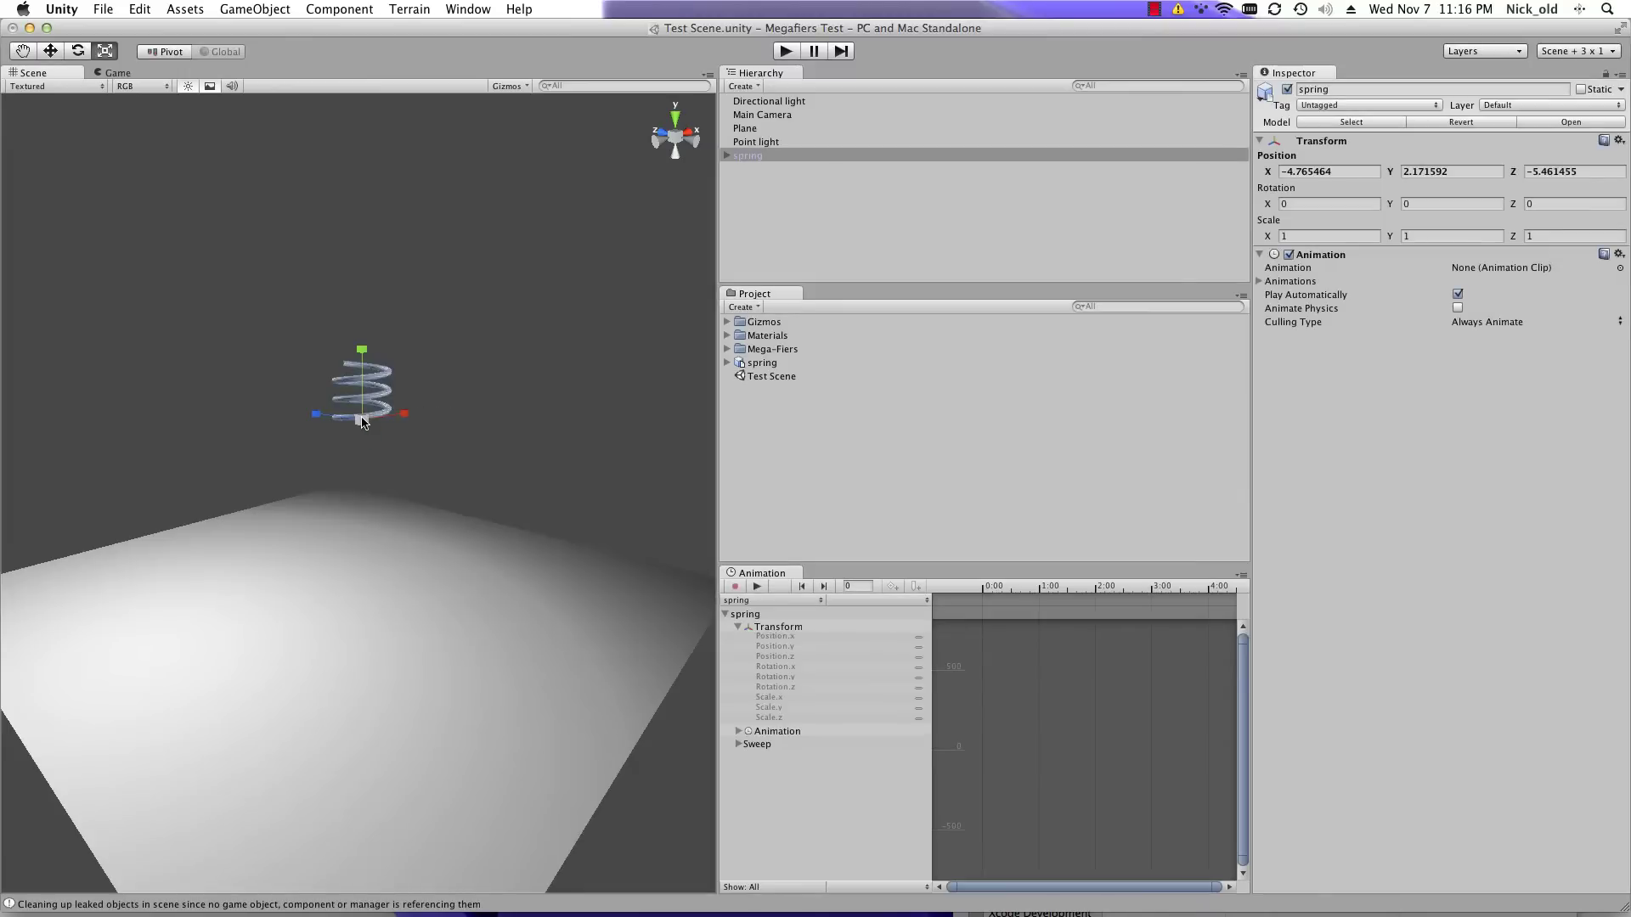
left_click(51, 51)
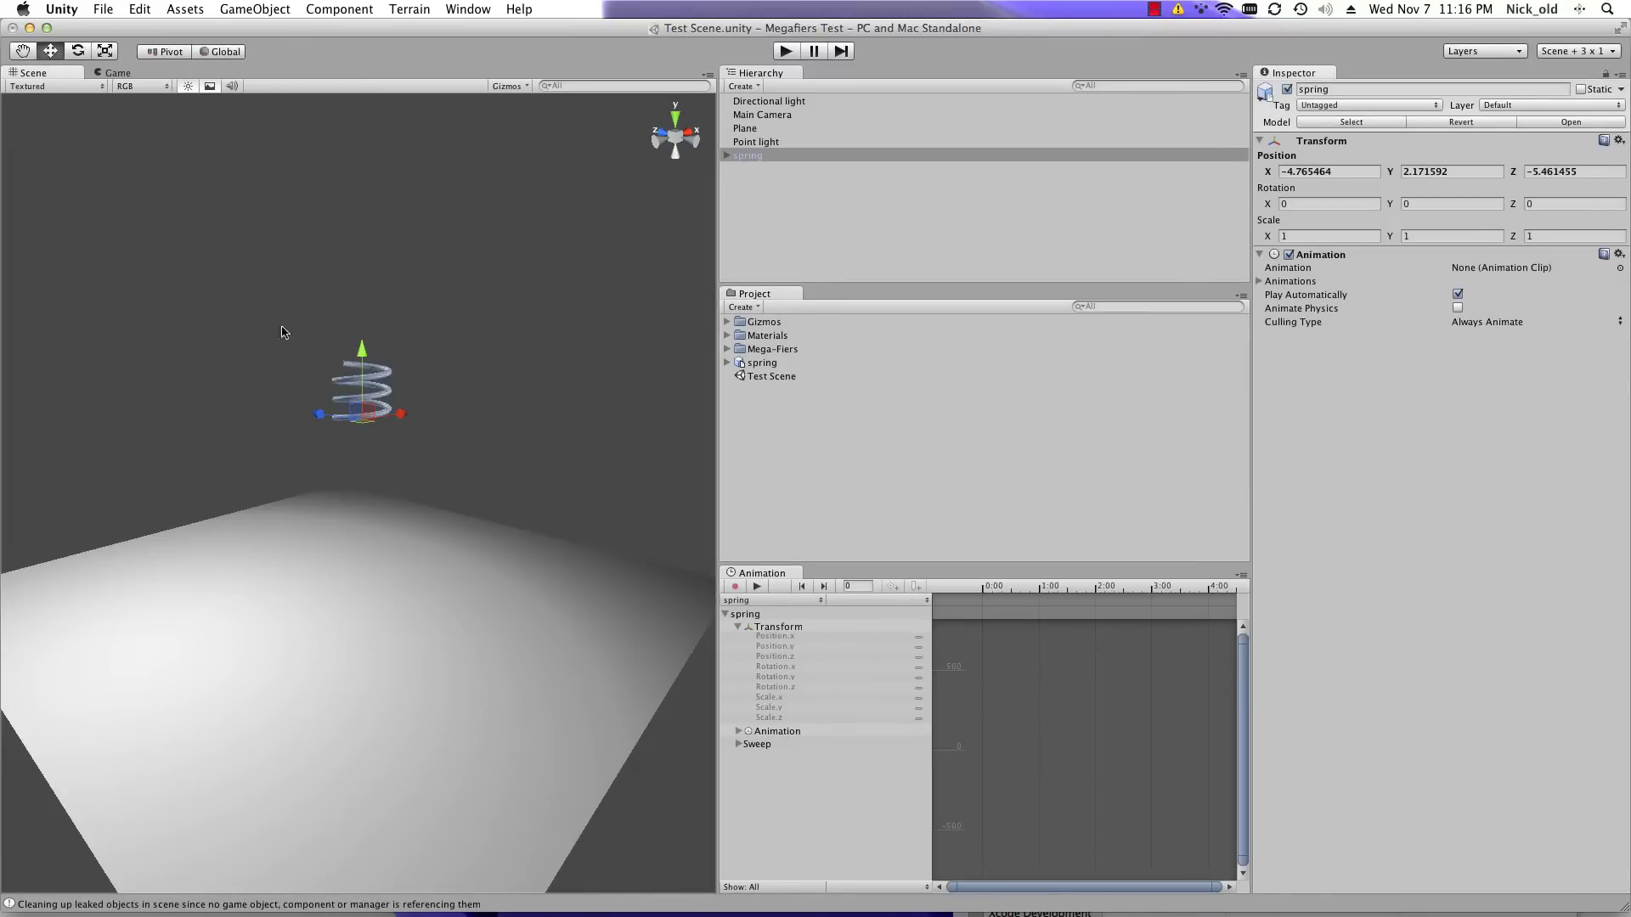
left_click_drag(317, 414, 245, 405)
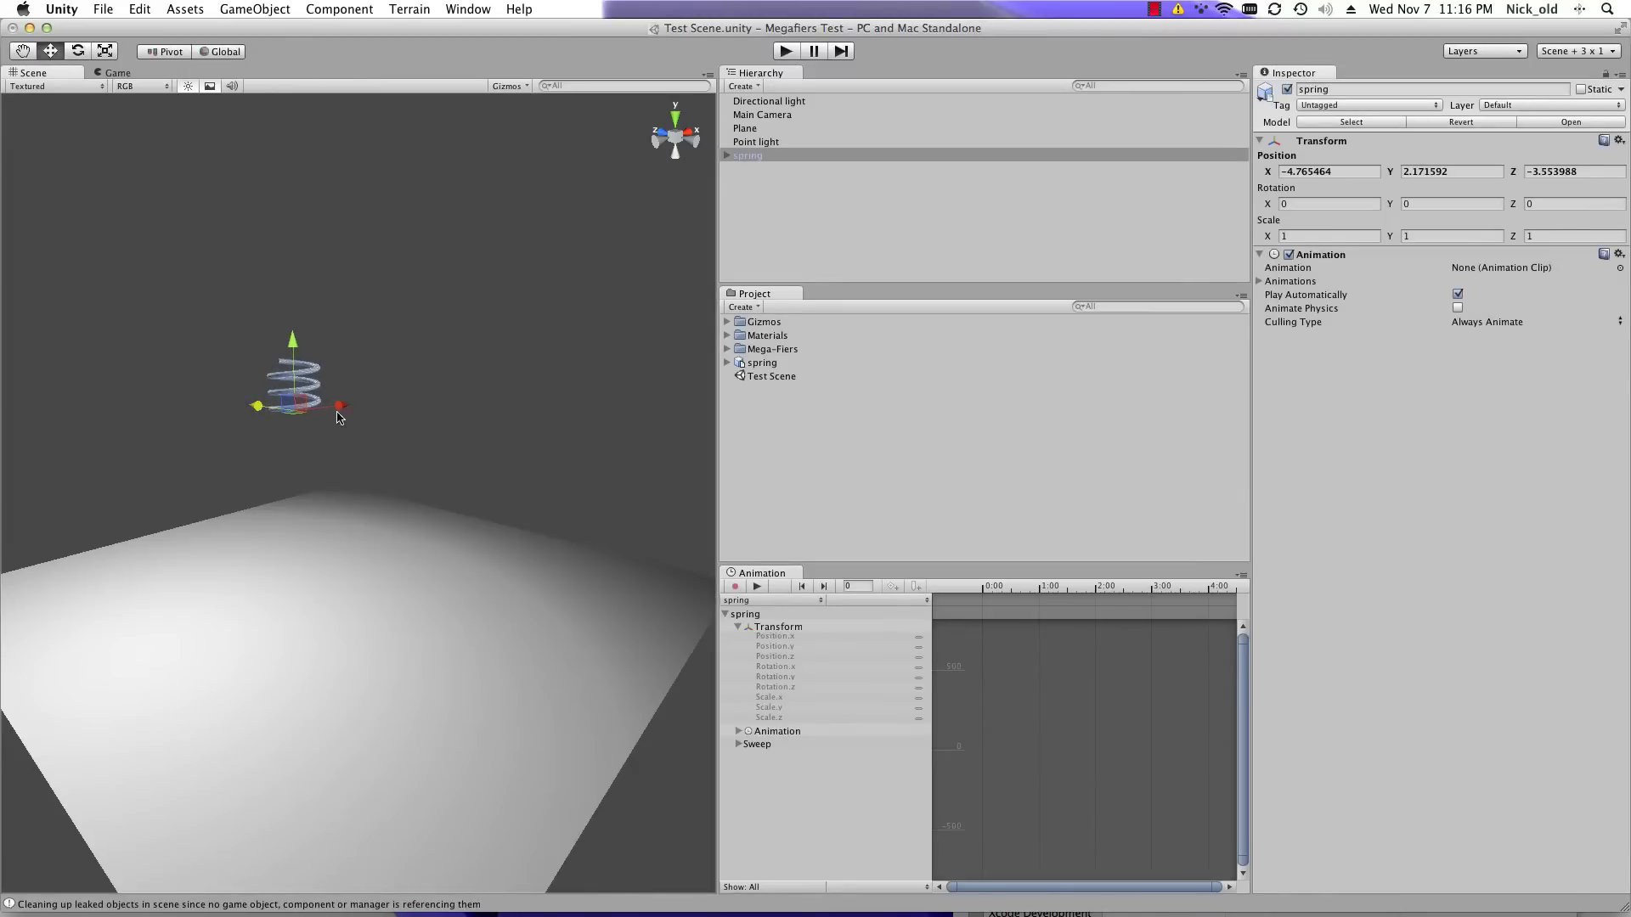
left_click_drag(345, 406, 381, 404)
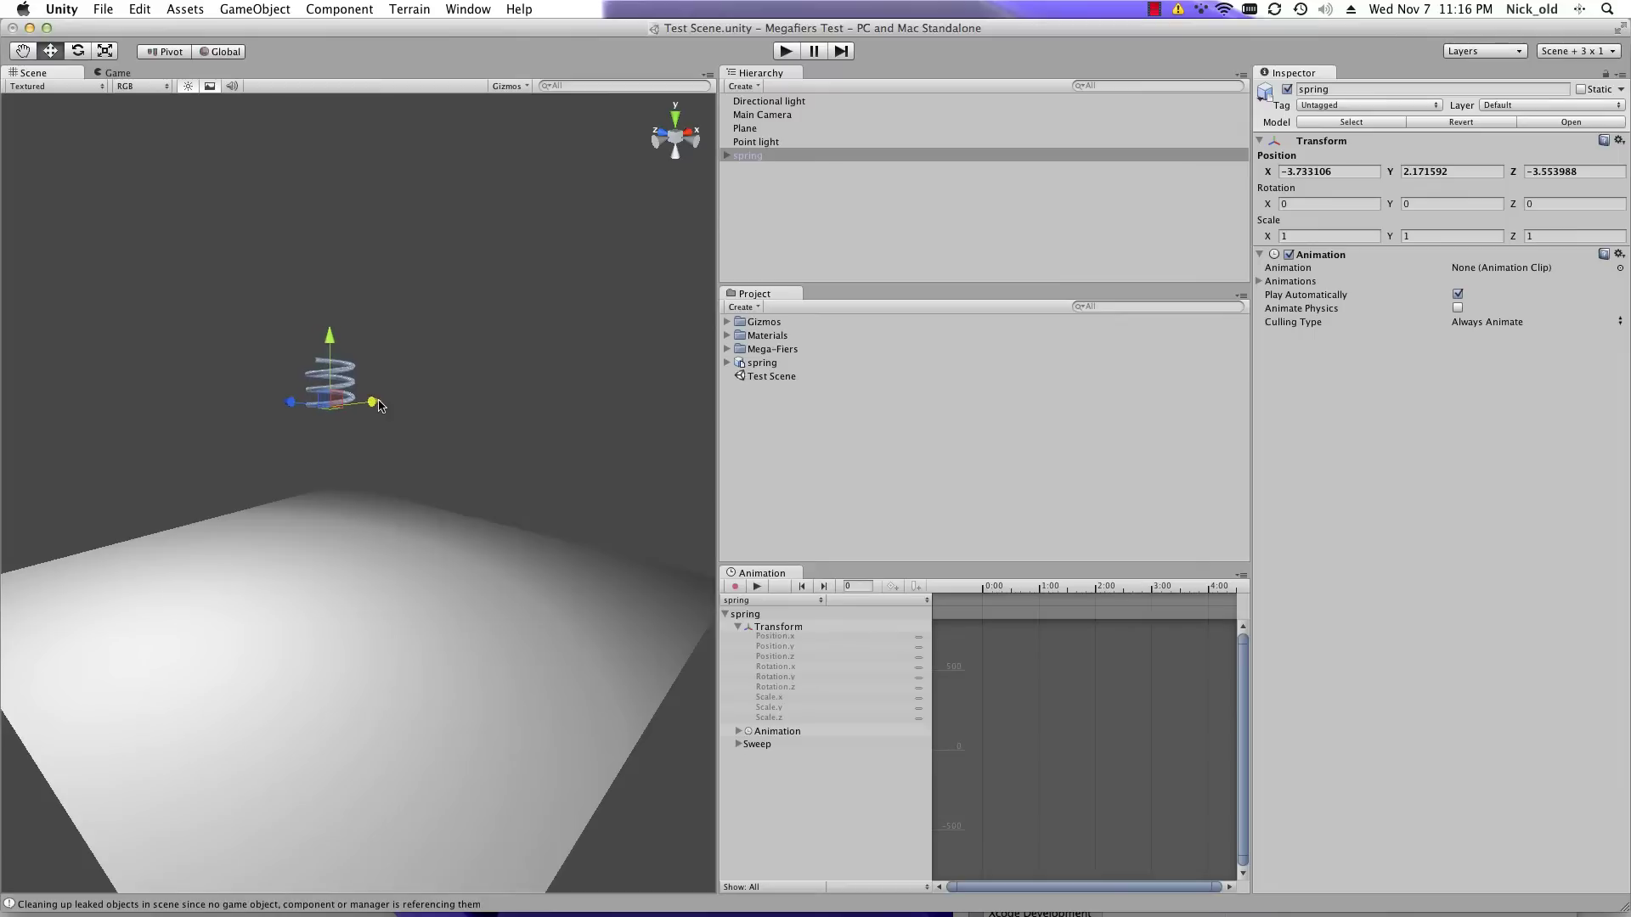
left_click_drag(323, 343, 326, 449)
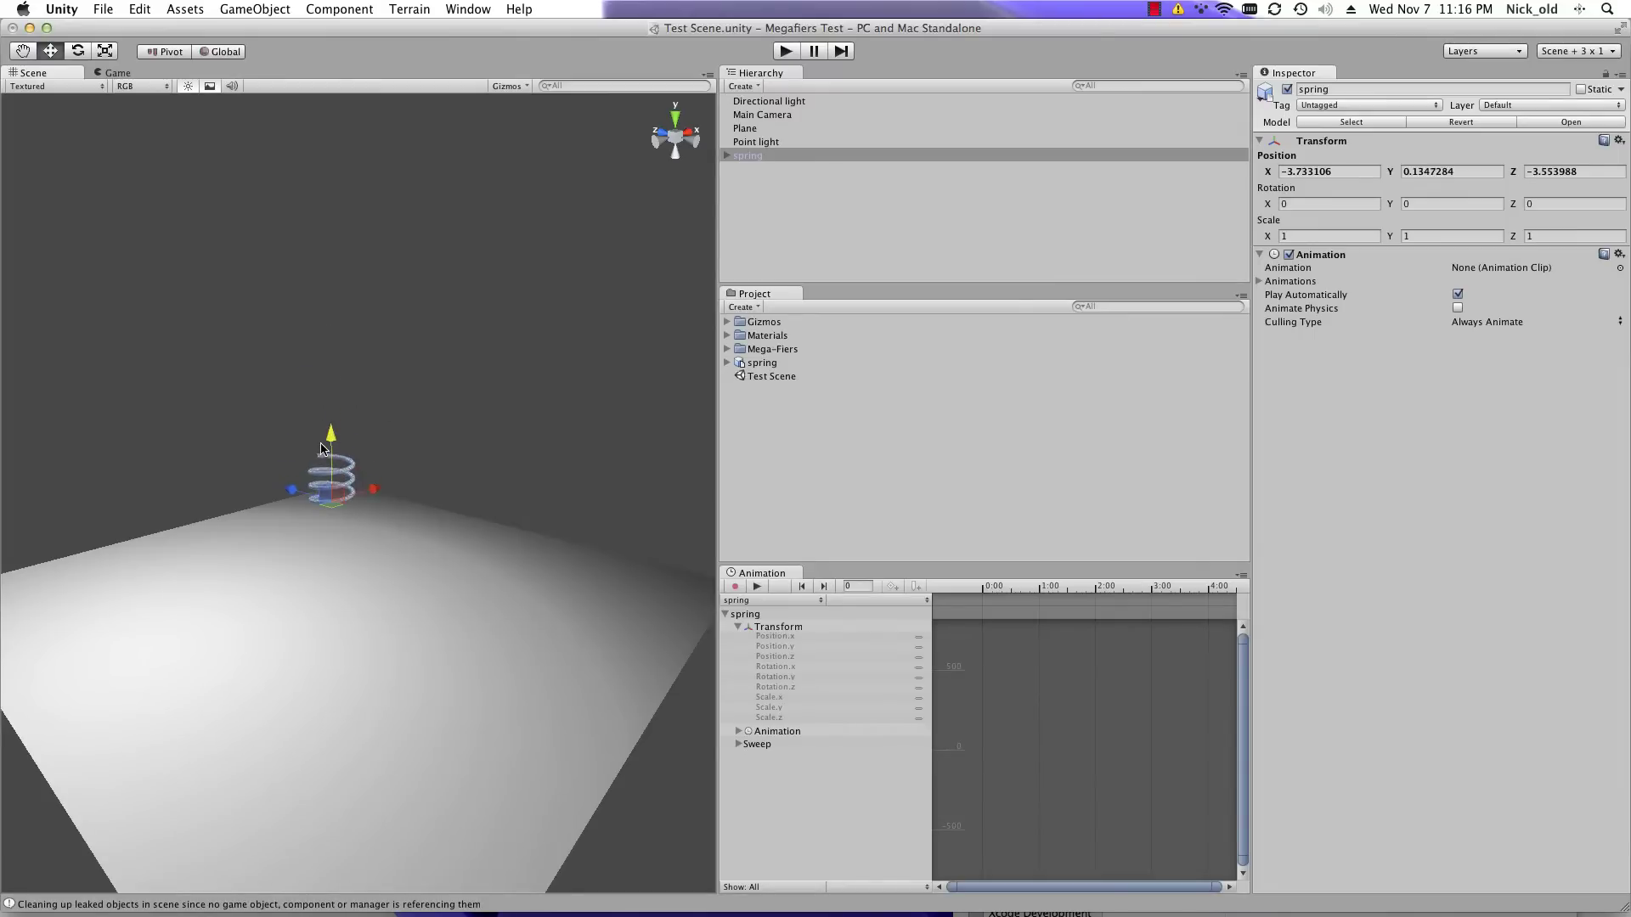
left_click(105, 51)
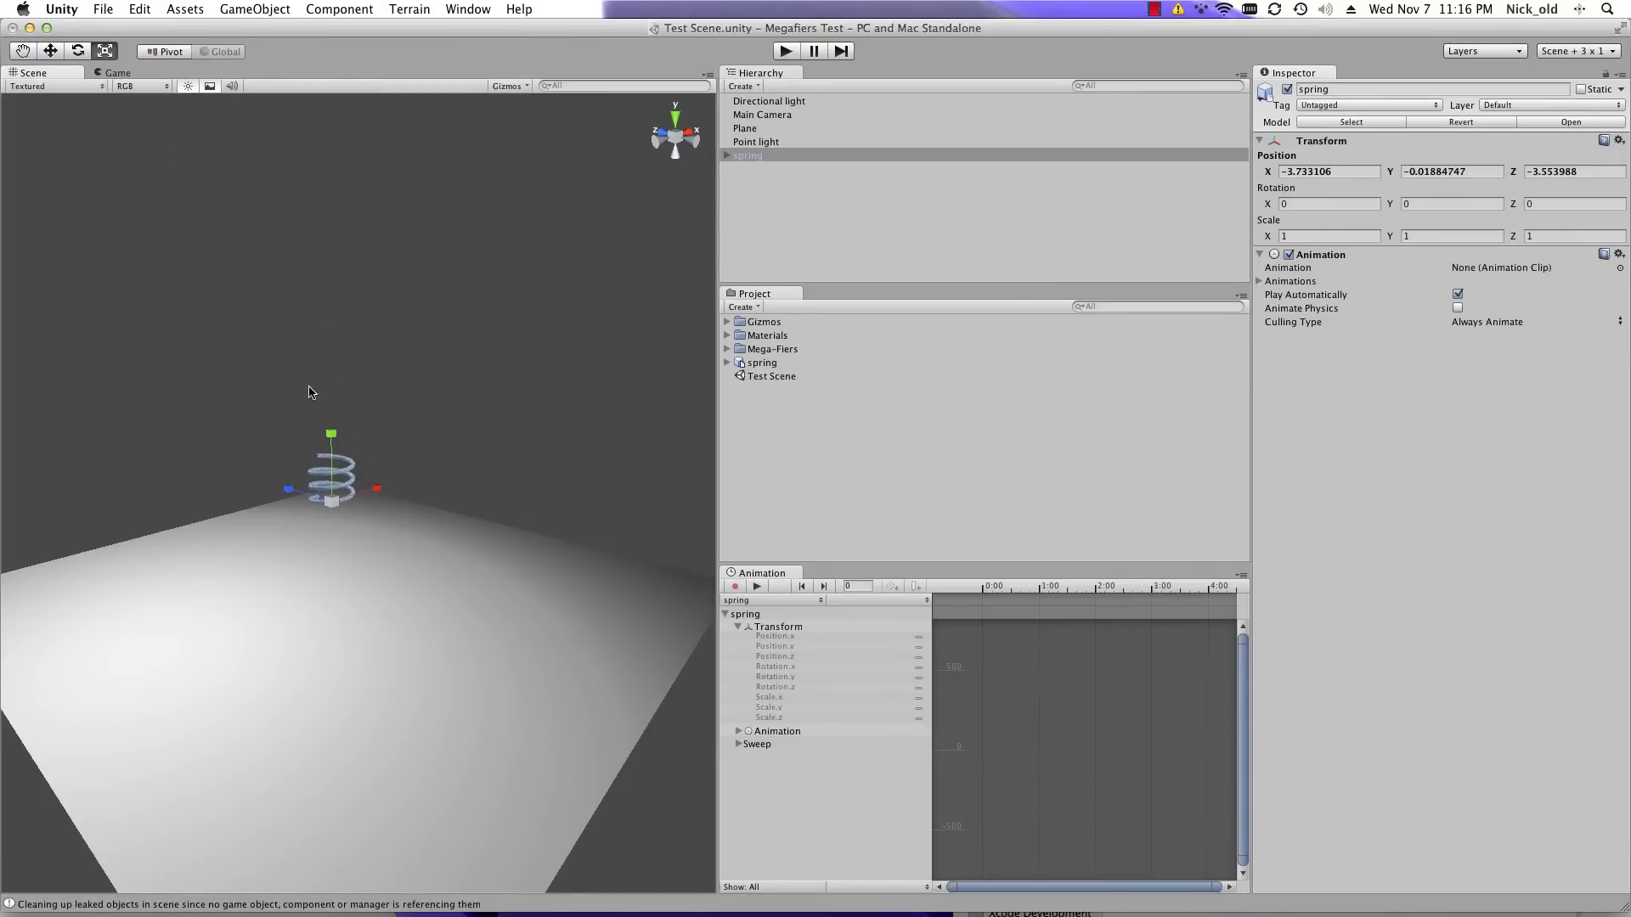
left_click_drag(337, 501, 566, 527)
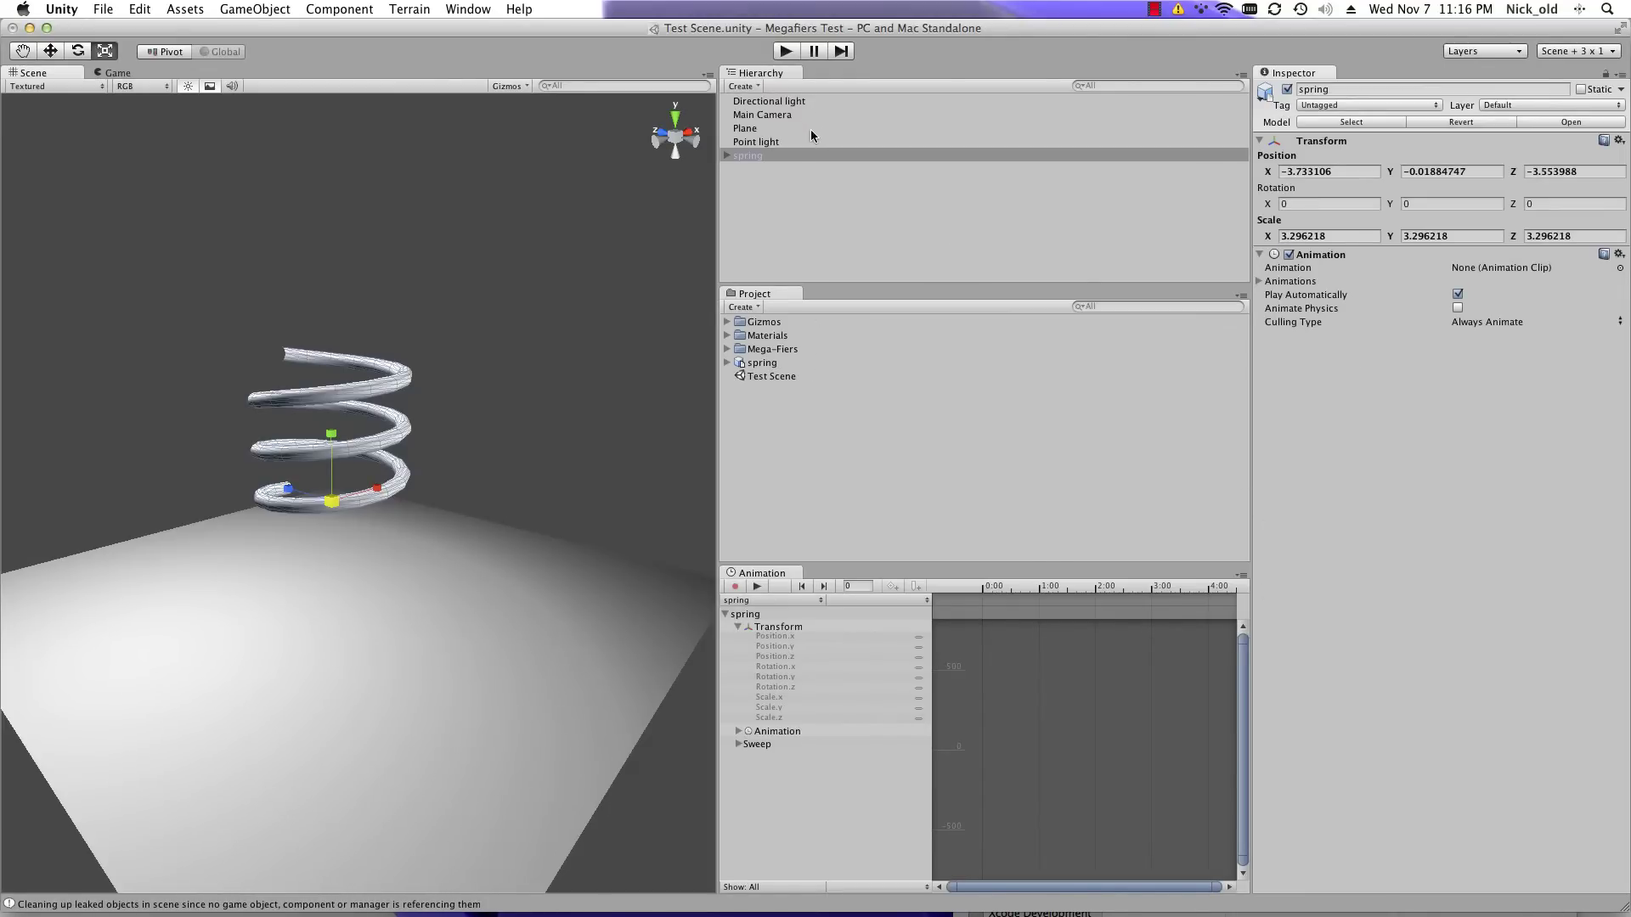
Step: Add the Modifiers > Point Cache component to the spring
left_click(343, 12)
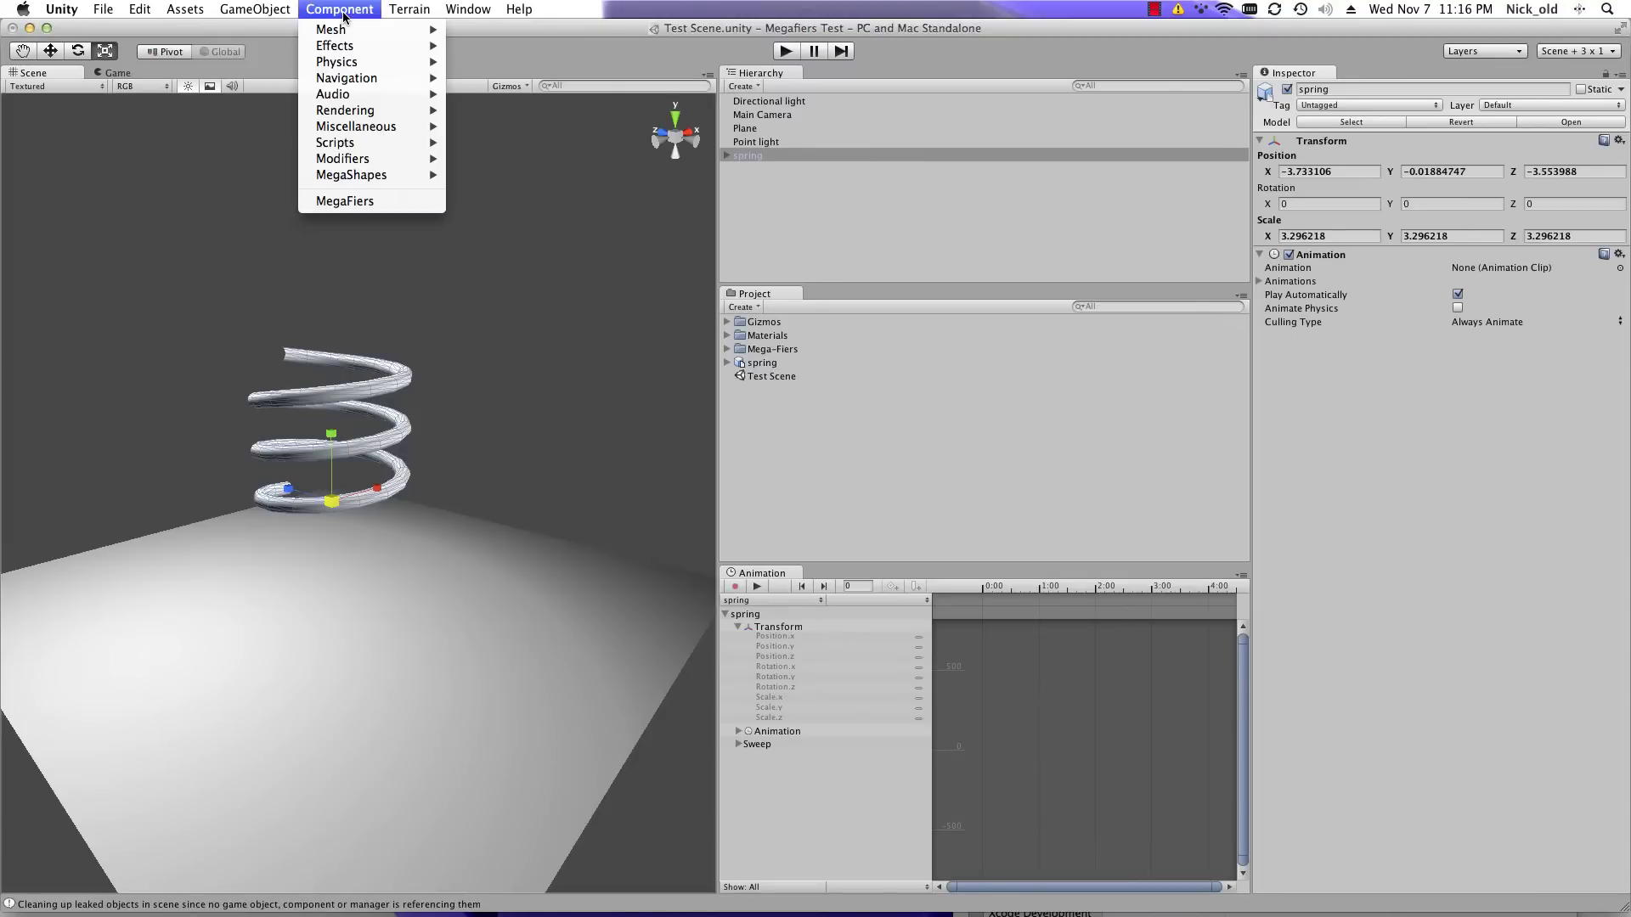
mouse_move(365, 161)
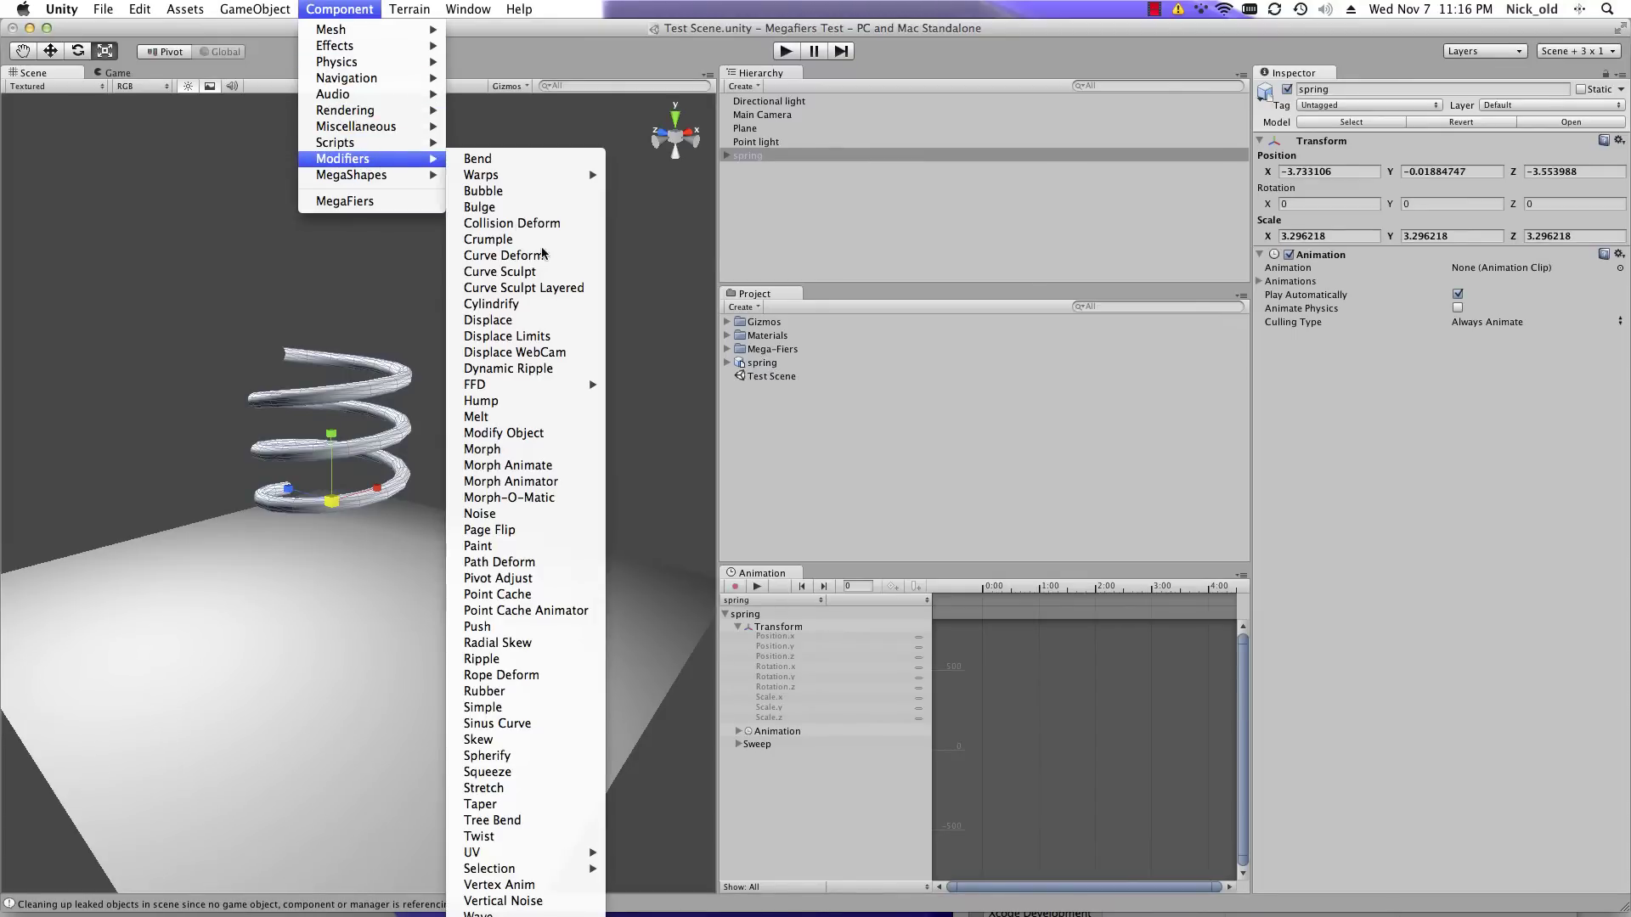
left_click(538, 595)
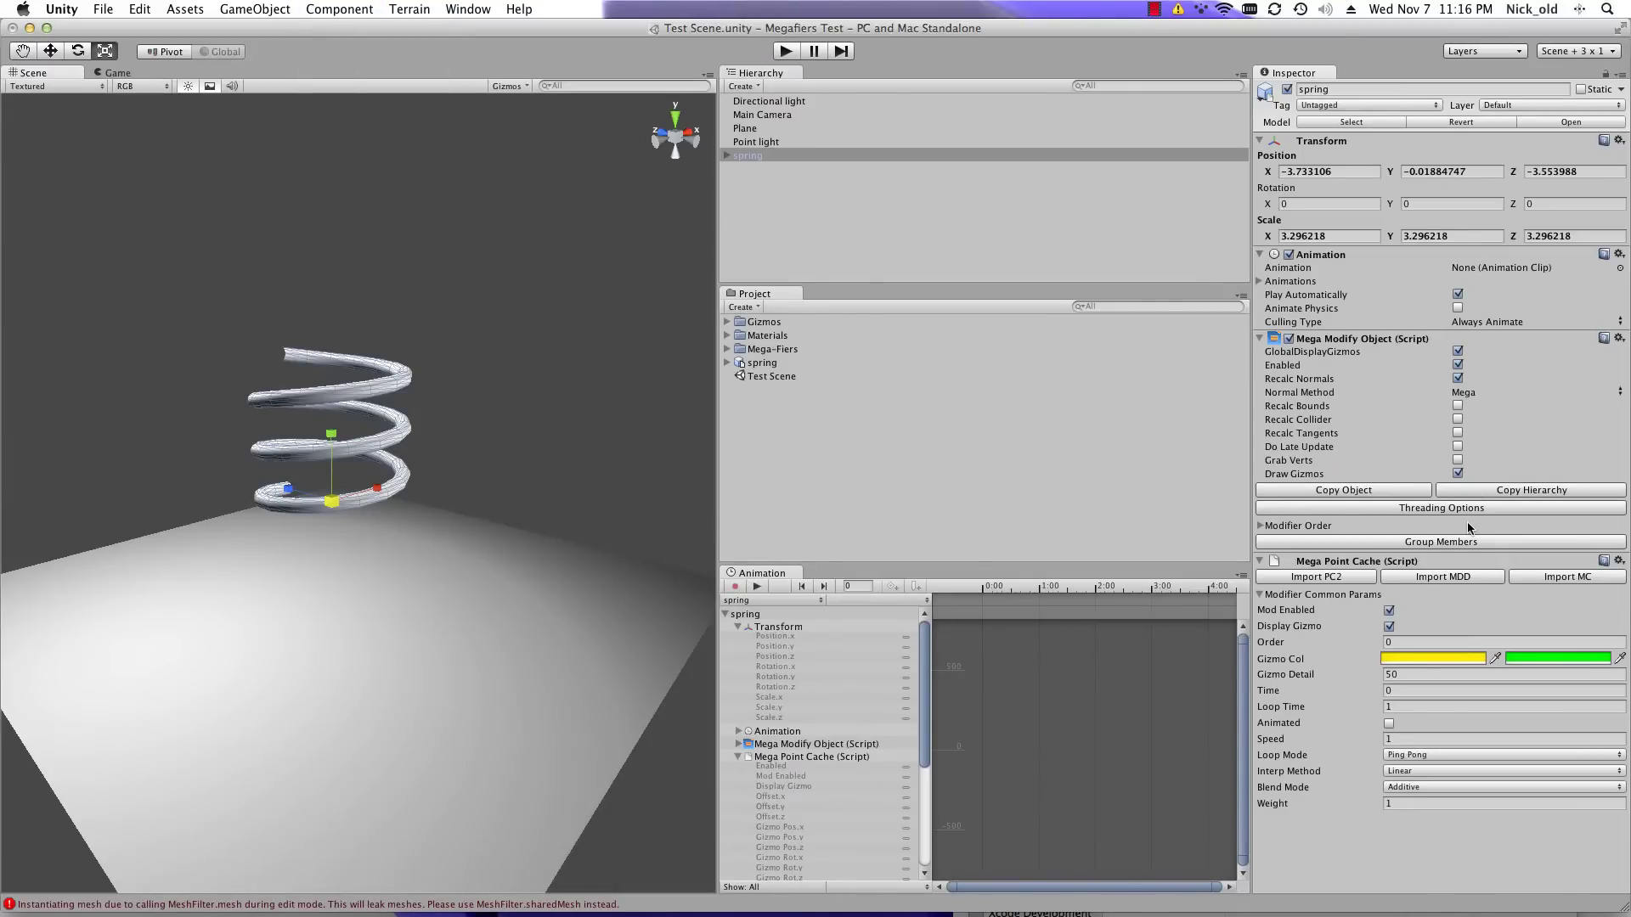
Step: Import spring.mdd into the Mega Point Cache component
left_click(1443, 576)
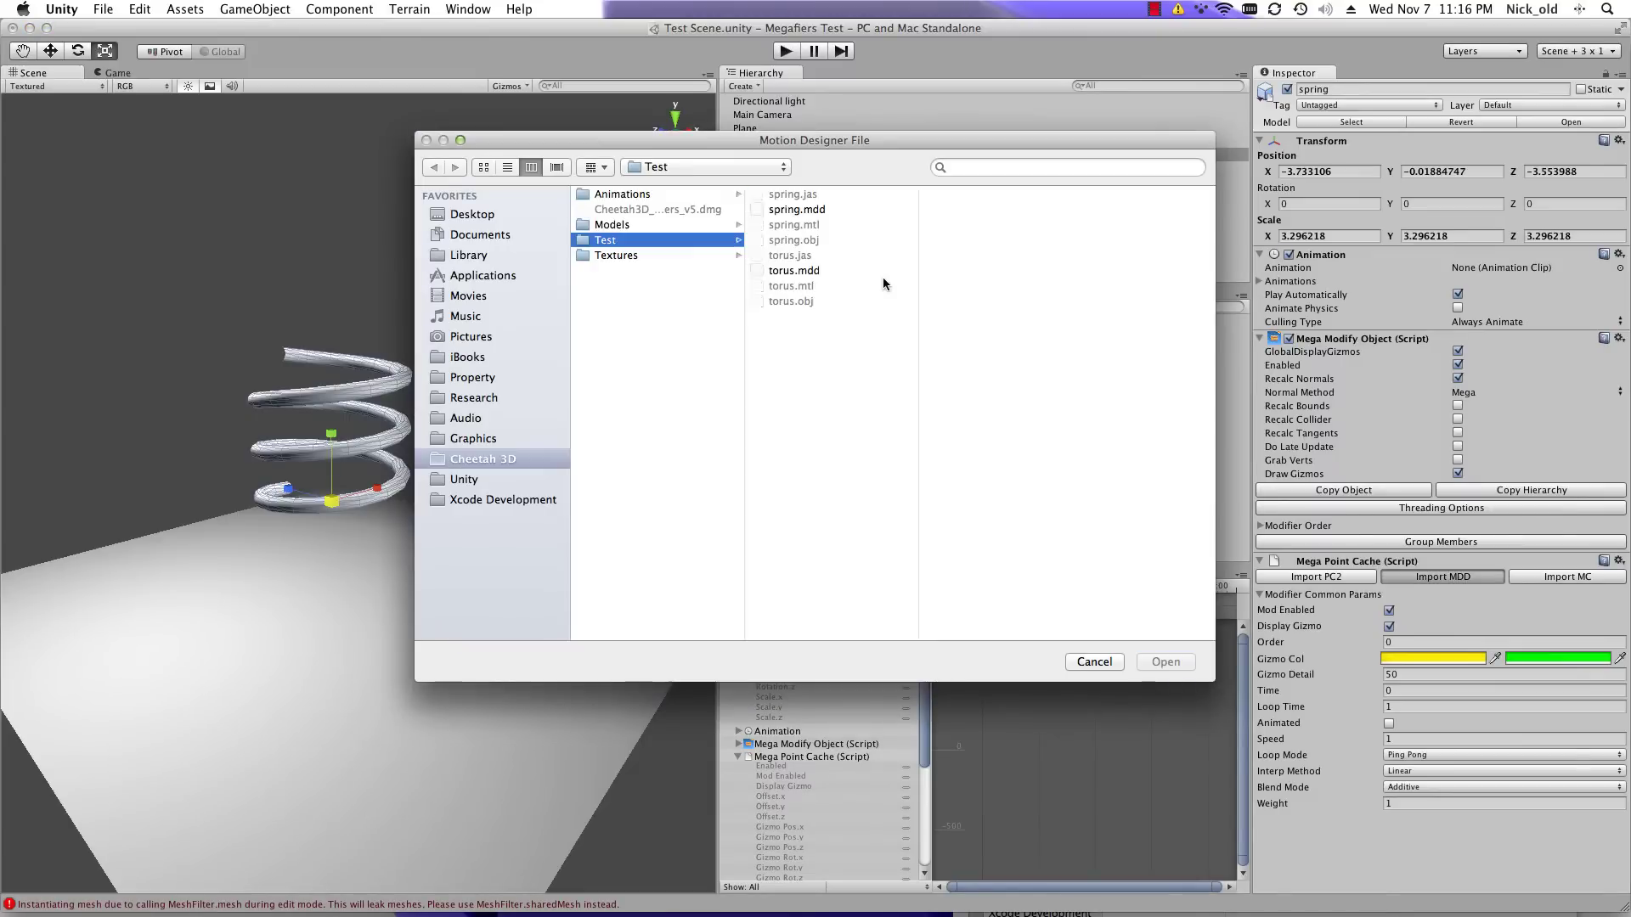
left_click(807, 209)
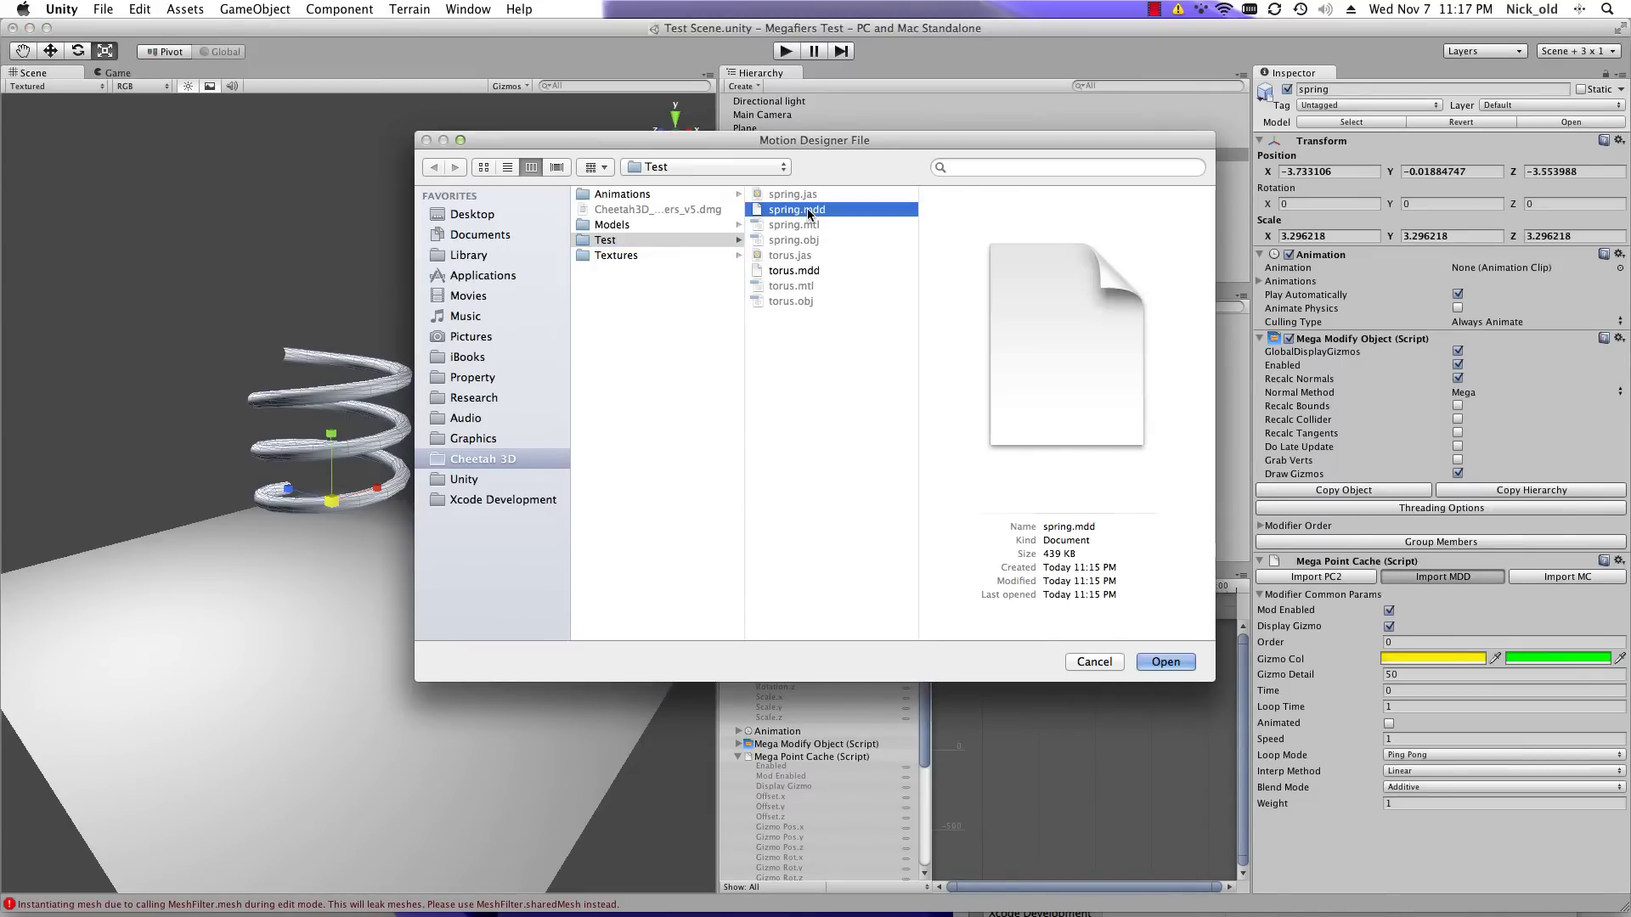
left_click(1165, 663)
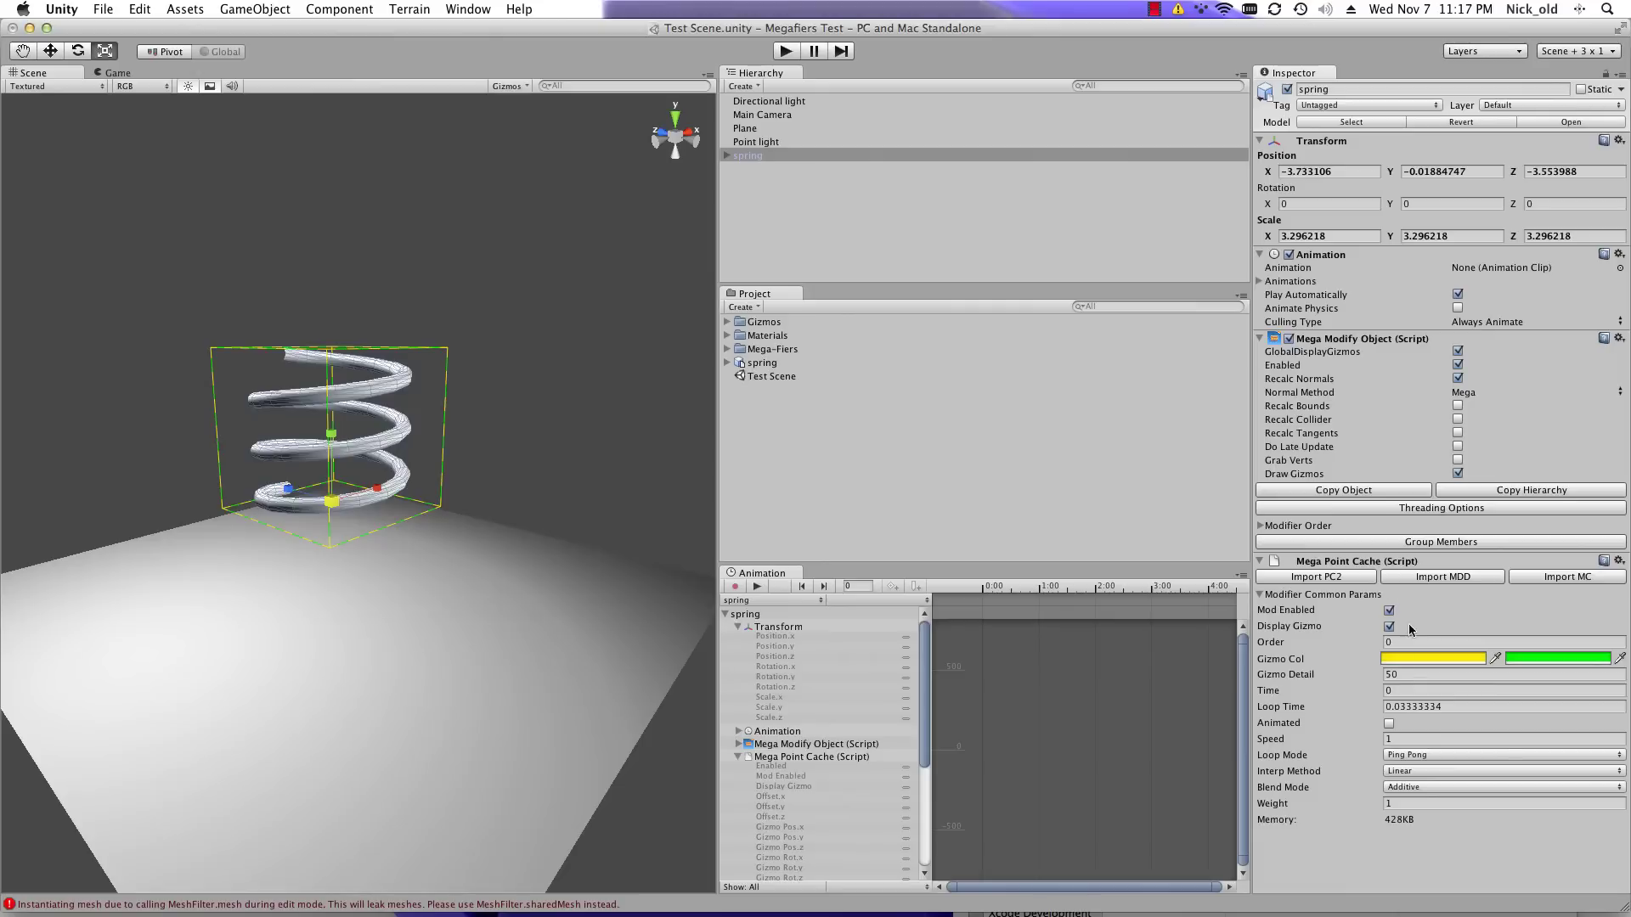
Step: Set the point cache Loop Time to 2, enable Animated, and play the scene
left_click(1422, 708)
type("2")
left_click(1390, 725)
left_click(785, 52)
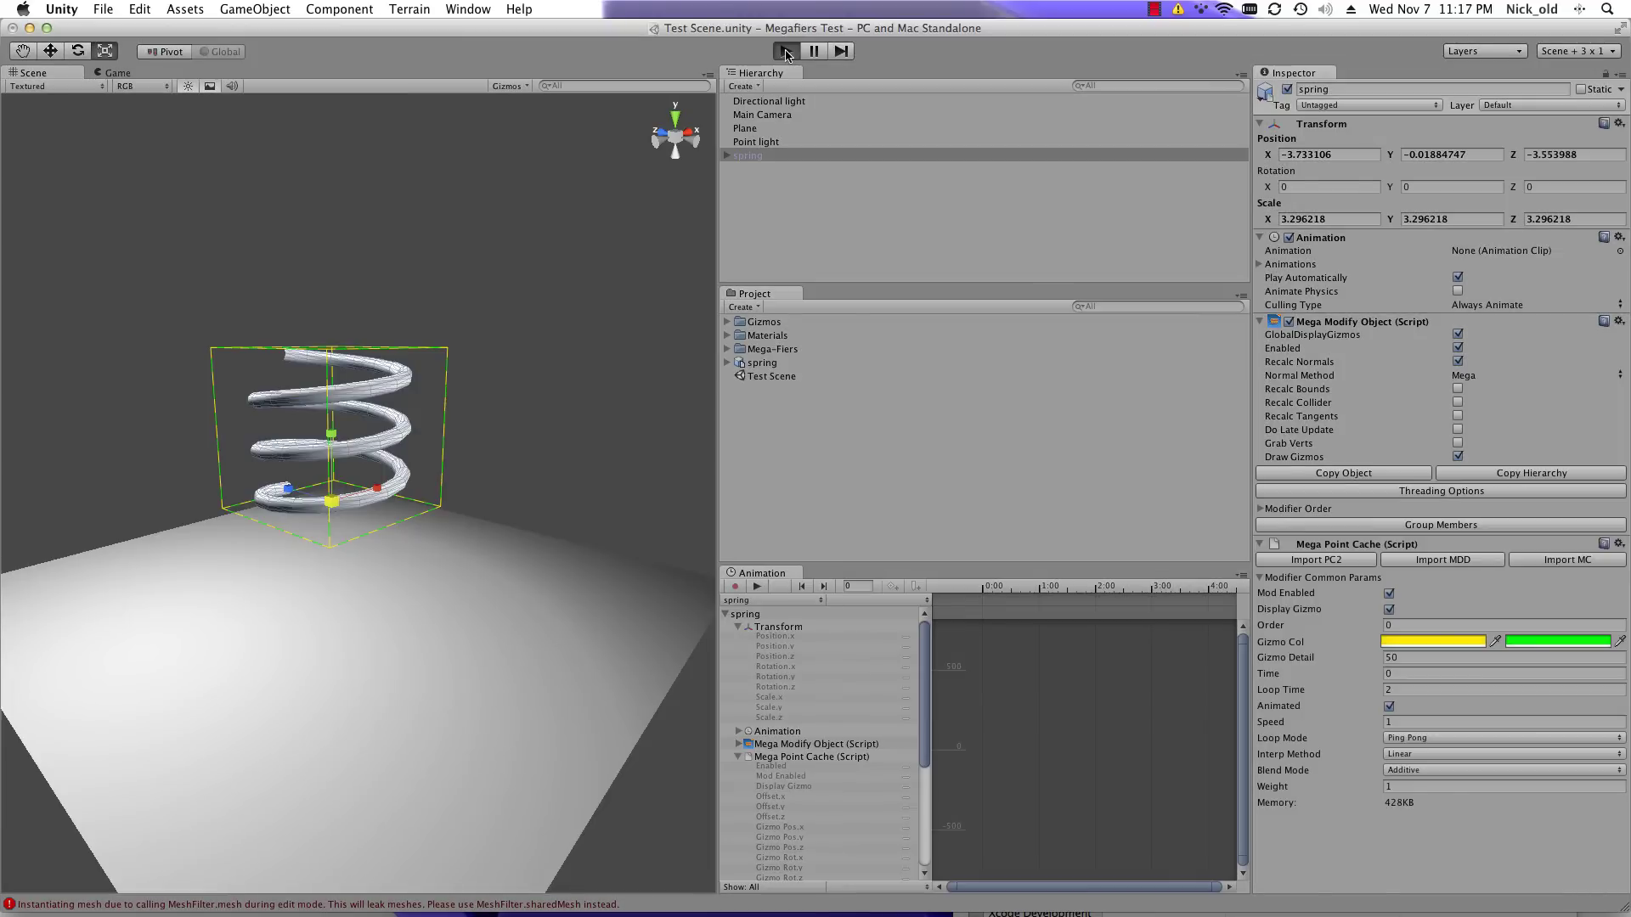